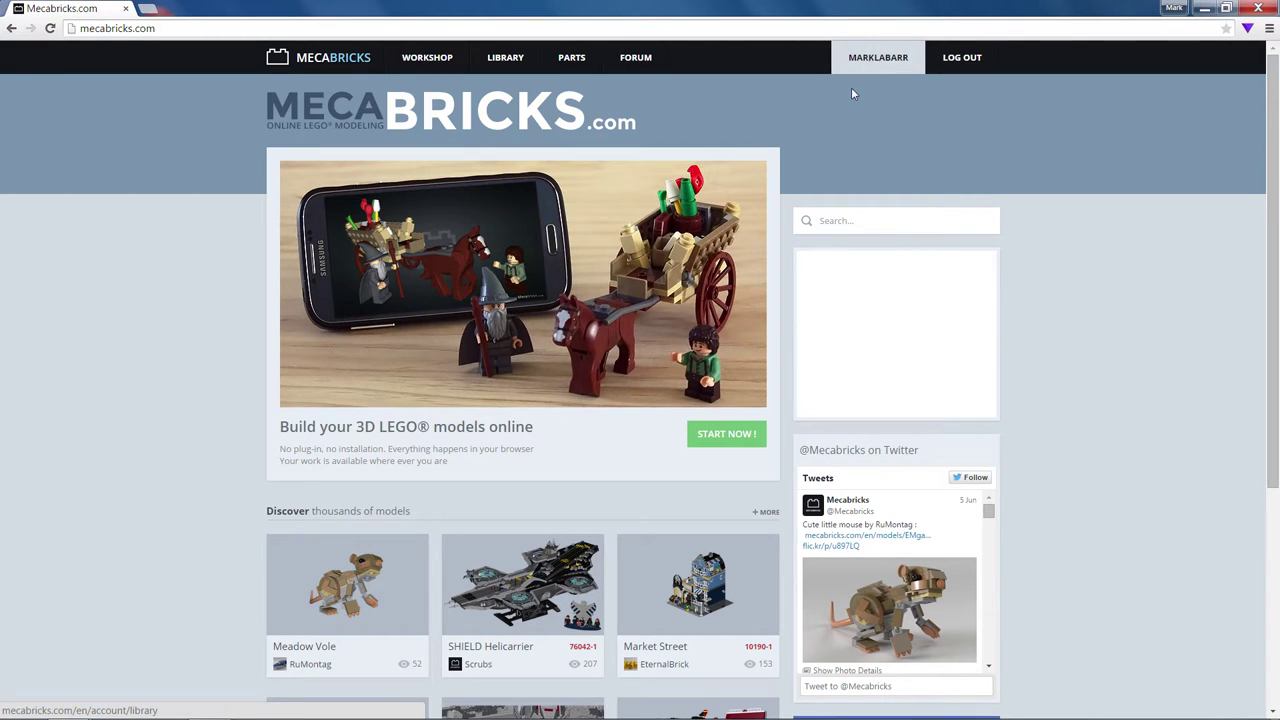
- Open the online building workshop and orbit around the empty grid
left_click(708, 433)
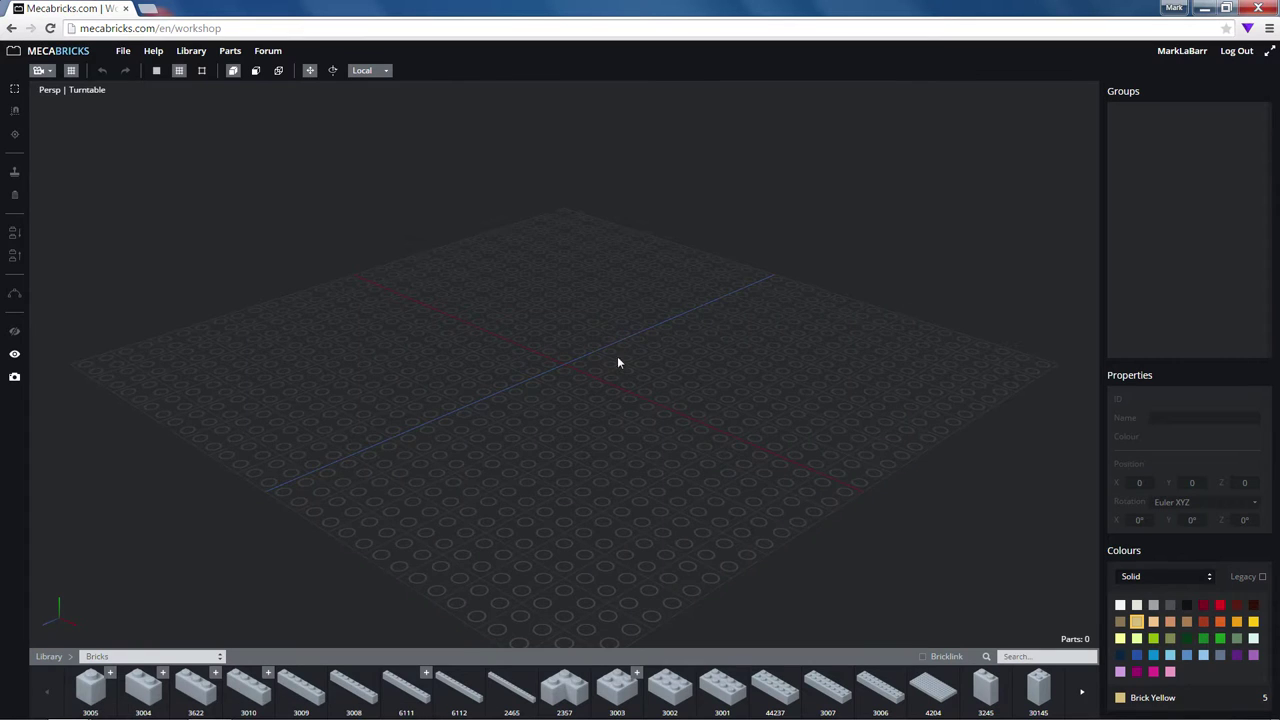
mouse_move(617, 363)
right_mouse_down()
mouse_move(740, 306)
mouse_move(866, 223)
mouse_move(729, 289)
mouse_move(688, 335)
right_mouse_up()
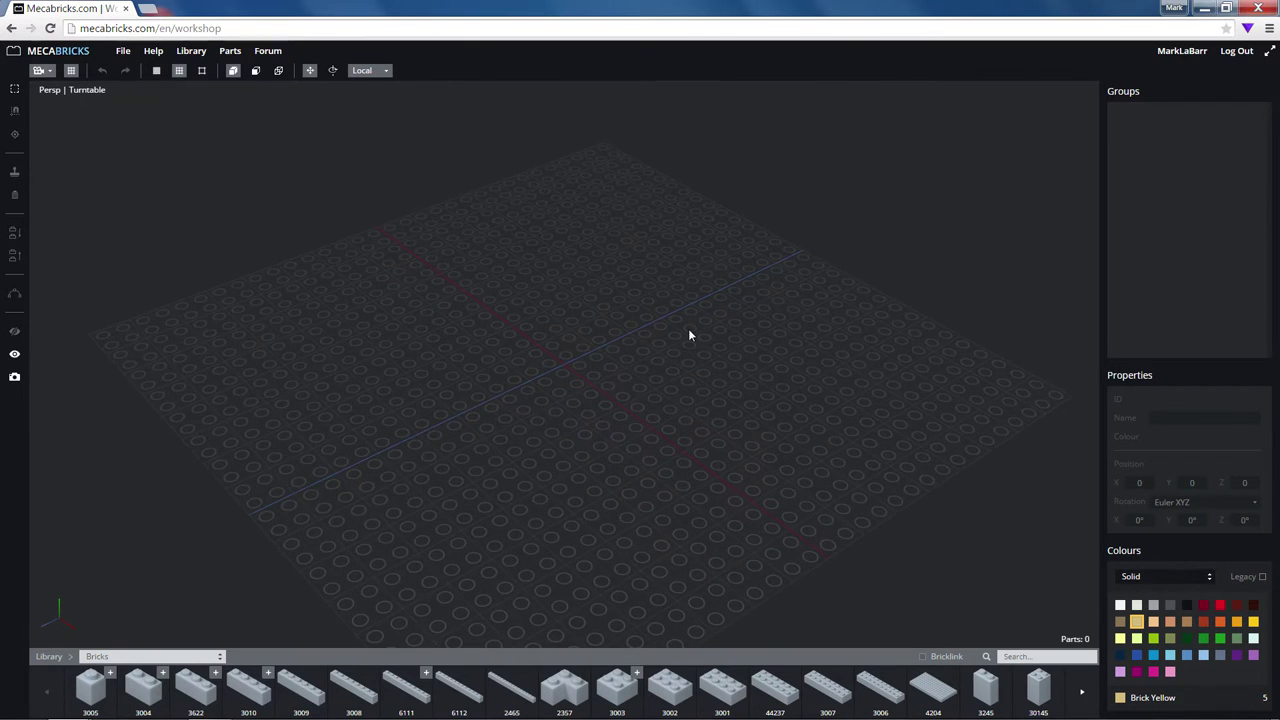
mouse_move(623, 296)
right_mouse_down()
mouse_move(560, 280)
mouse_move(606, 309)
mouse_move(549, 294)
right_mouse_up()
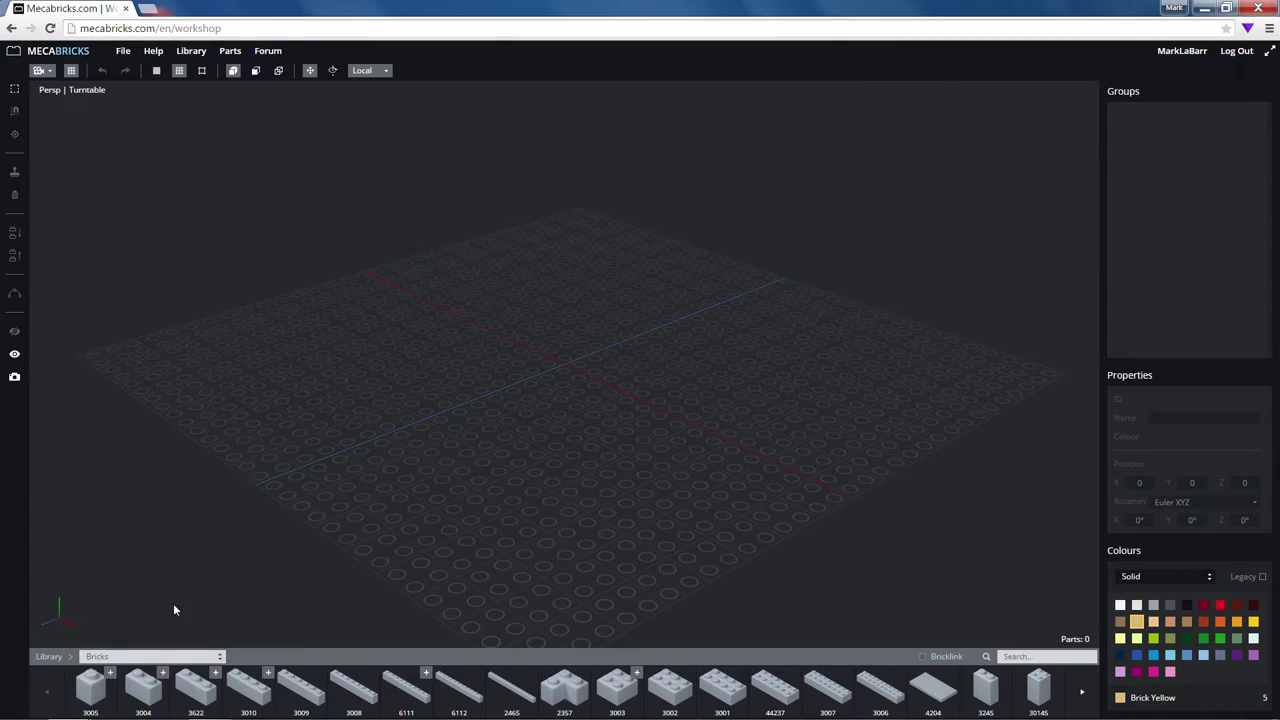
- Browse the Minifigures - Legs category and drag legs 73200a13 onto the grid
left_click(156, 660)
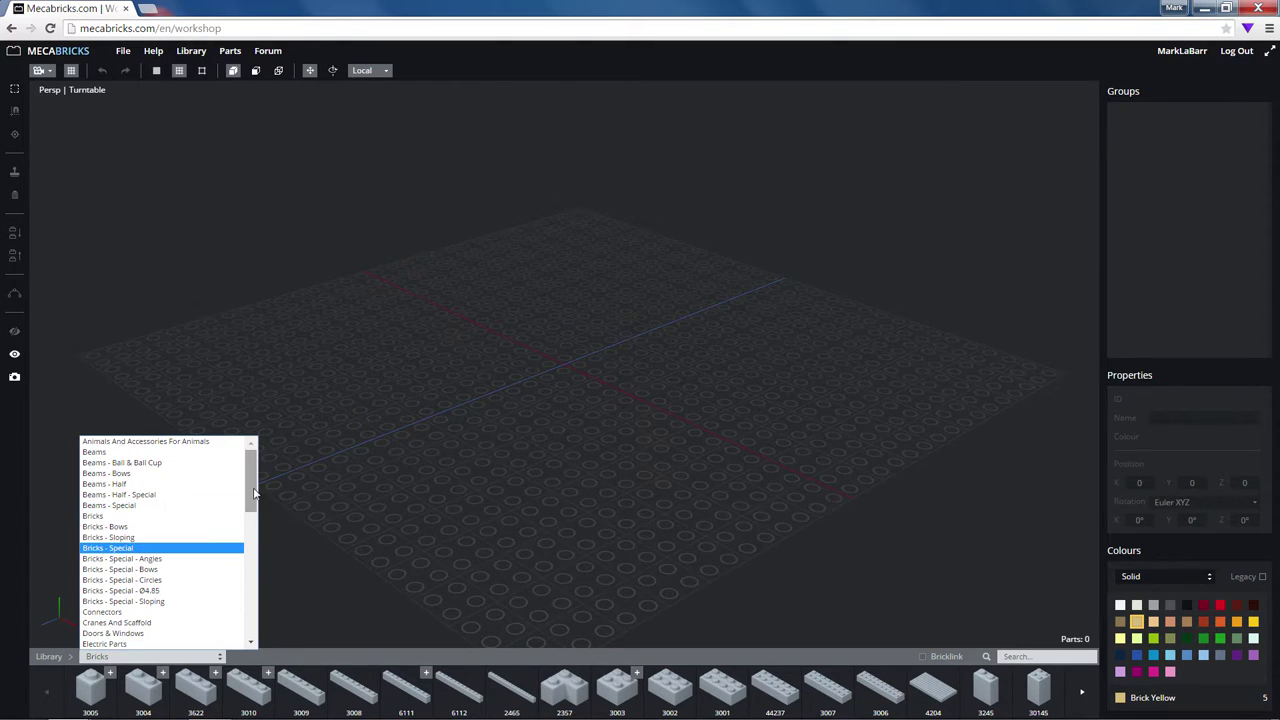
scroll(250, 537, "down", 1)
scroll(250, 537, "down", 2)
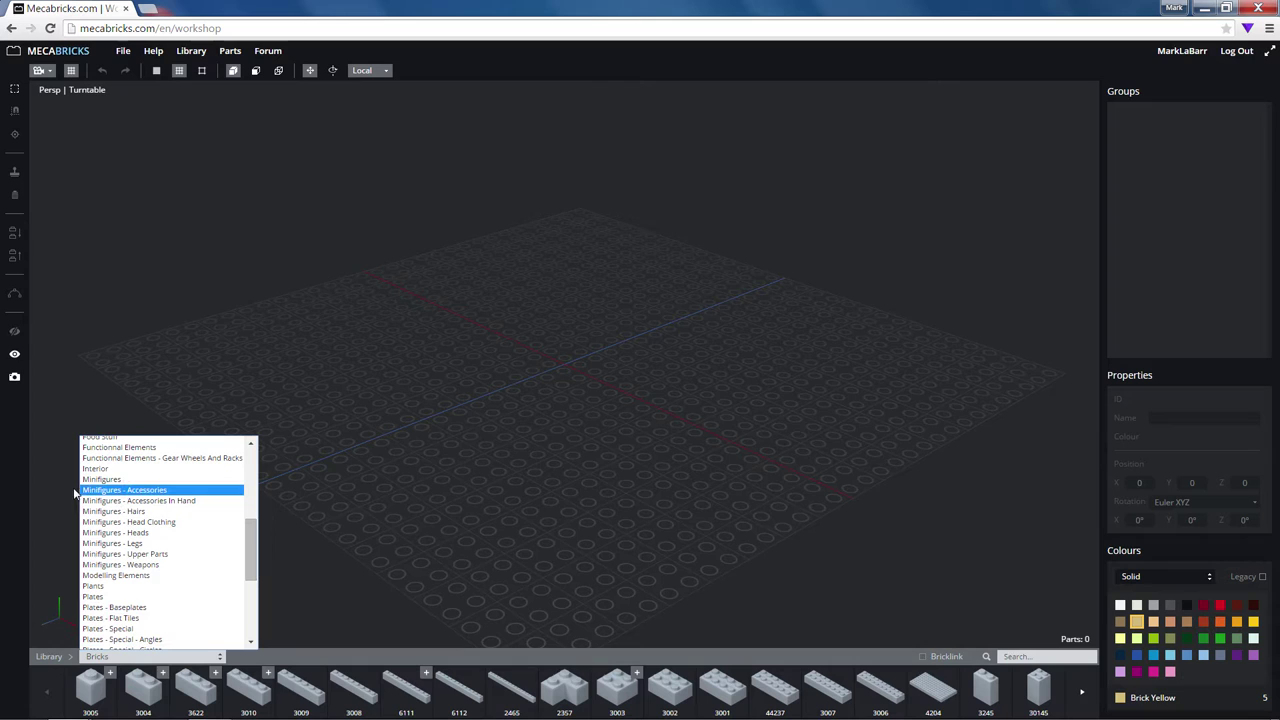
left_click(146, 543)
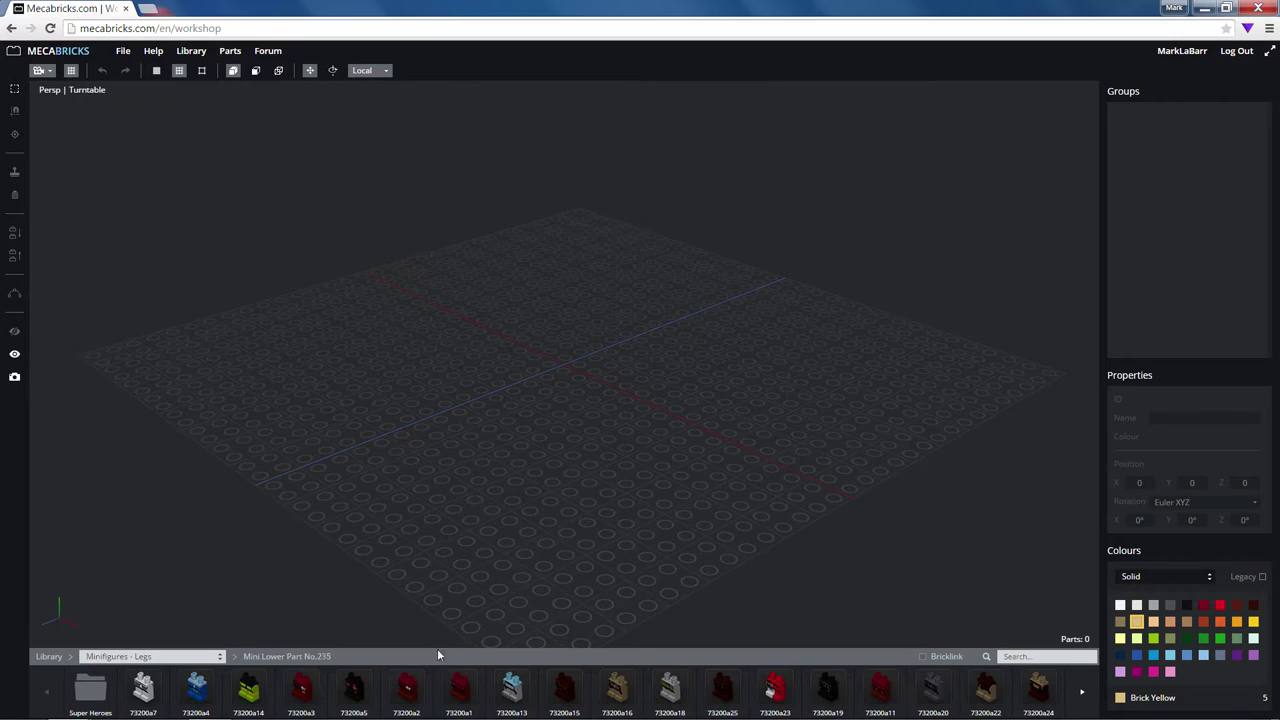
left_click(1081, 691)
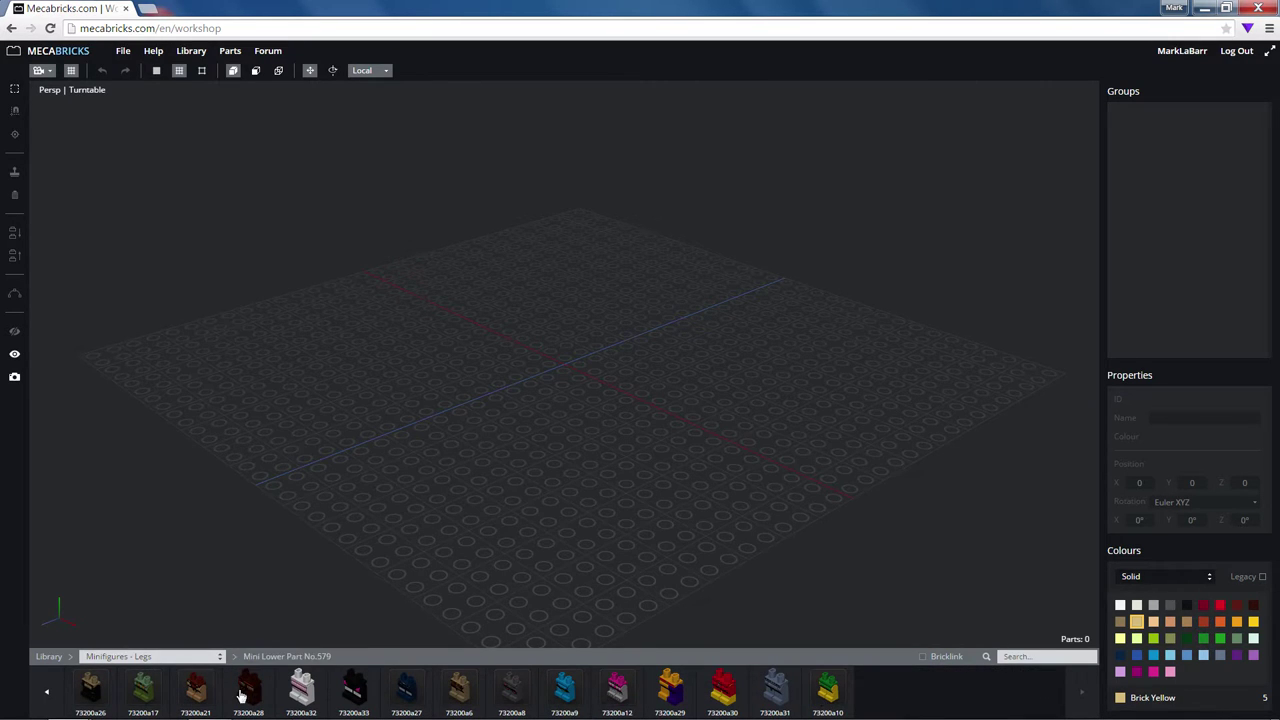
left_click(47, 691)
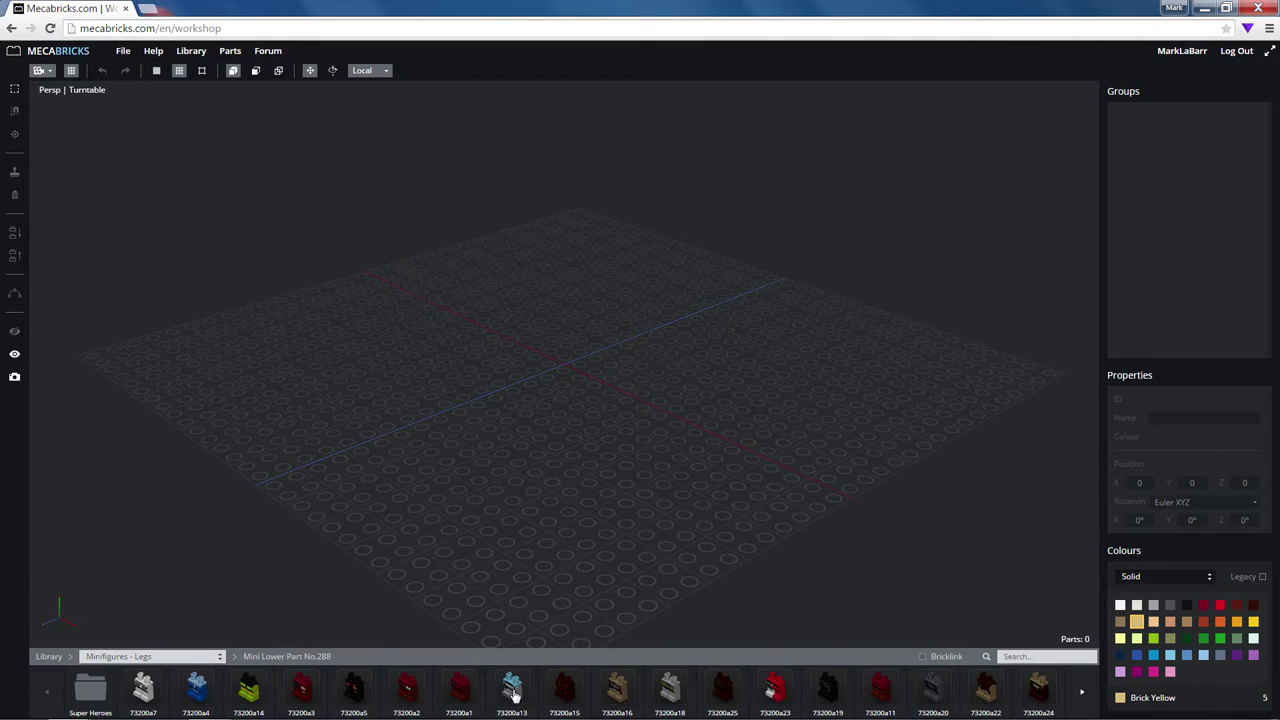
left_click_drag(512, 695, 637, 326)
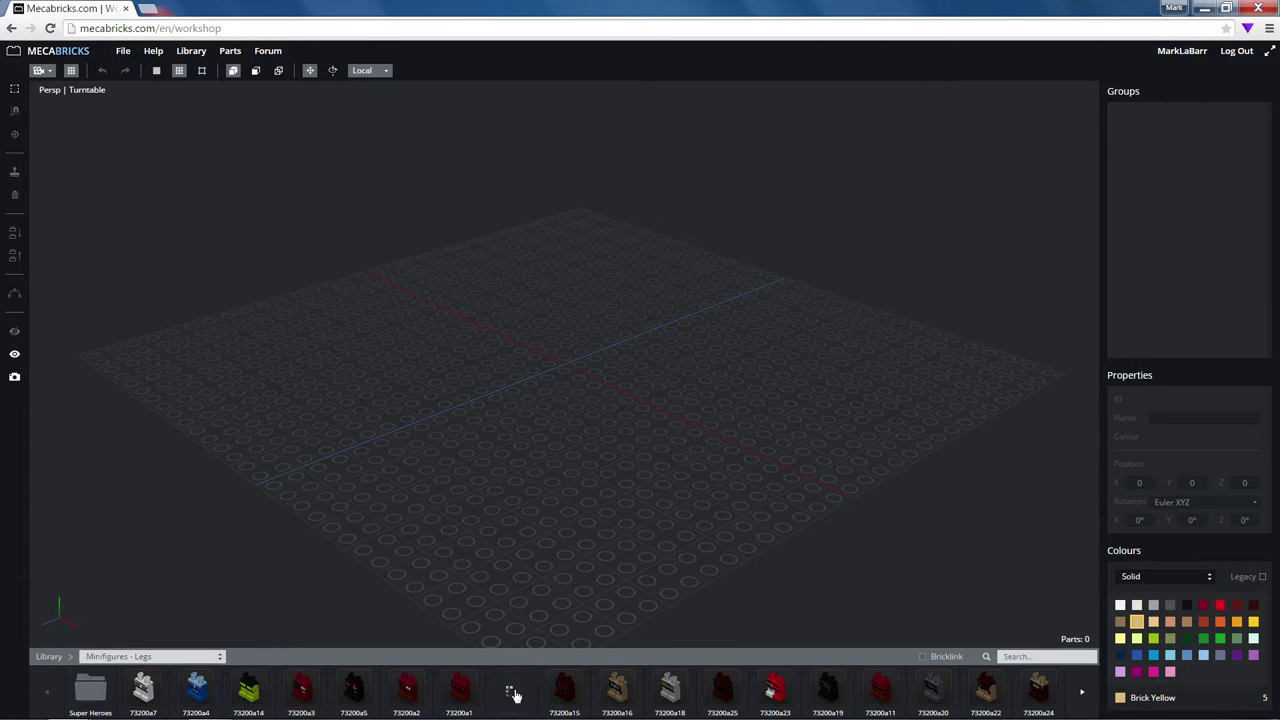
- Drop the light blue and grey legs at the grid centre and tilt toward them
left_click(625, 349)
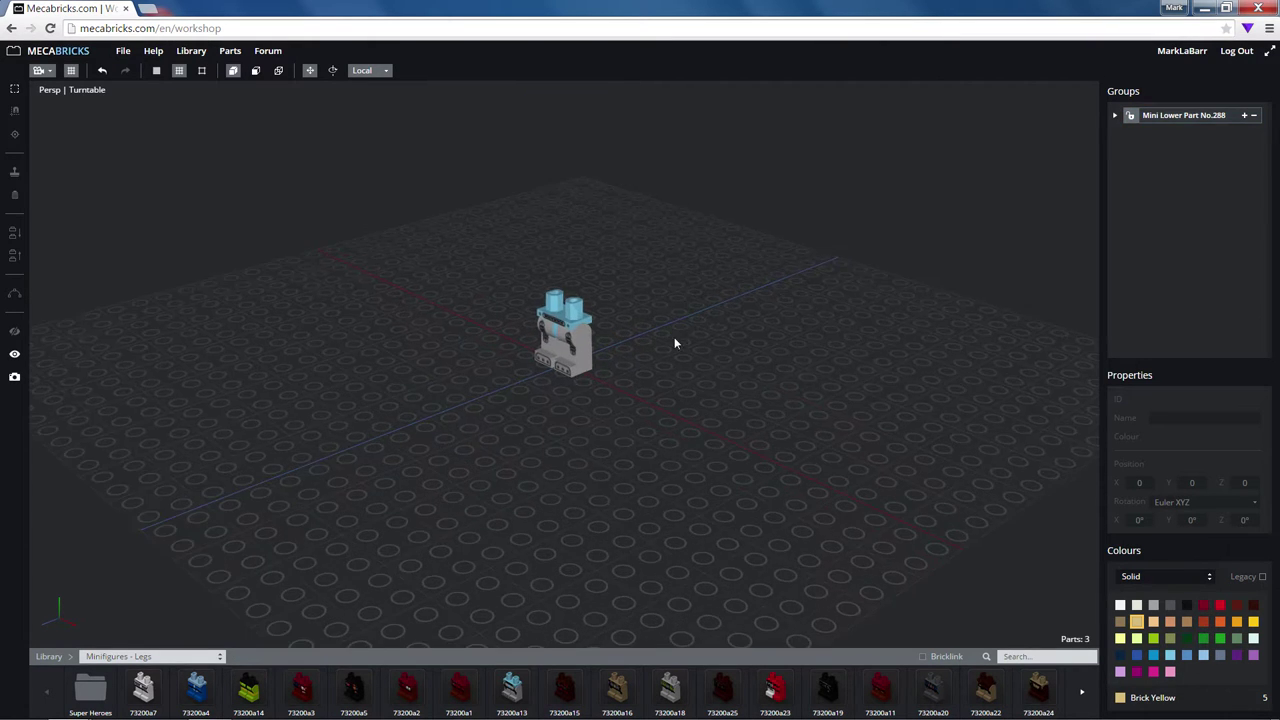
scroll(680, 348, "up", 3)
scroll(692, 354, "up", 3)
mouse_move(704, 353)
right_mouse_down()
mouse_move(783, 318)
mouse_move(697, 368)
right_mouse_up()
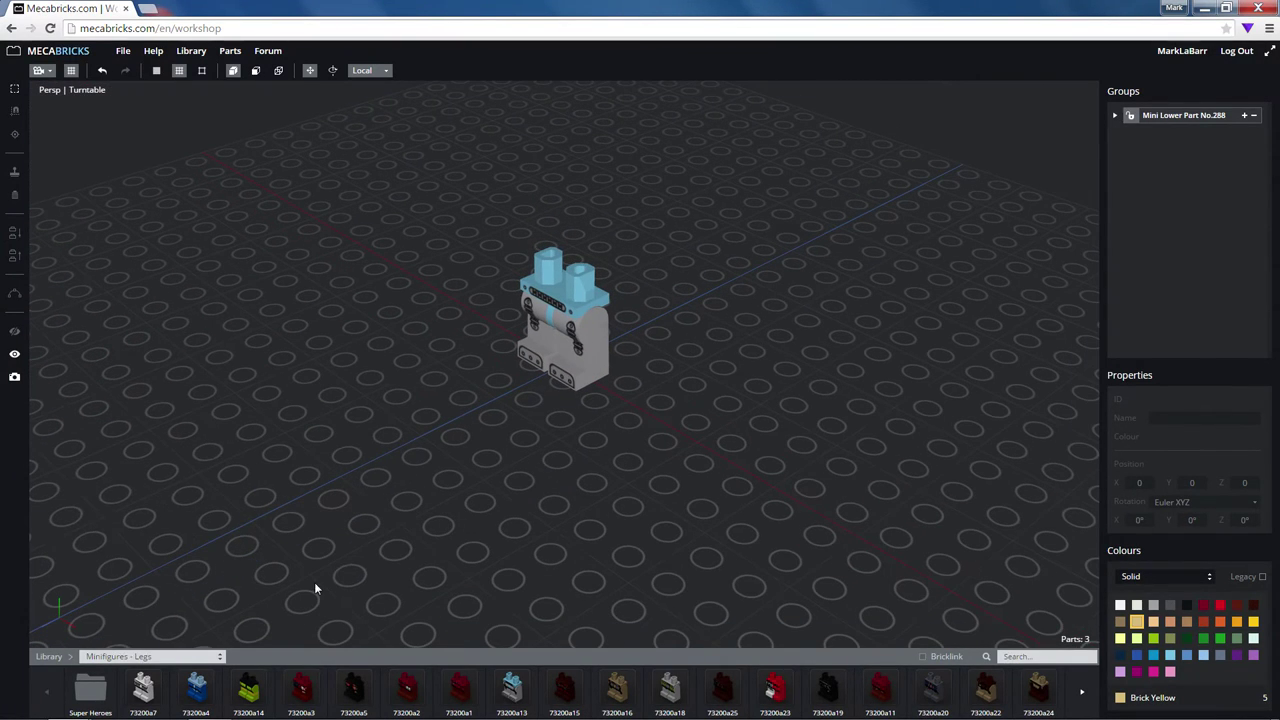
- Attach white chef torso 76382a29 from Minifigures - Upper Parts onto the legs
left_click(178, 662)
scroll(183, 626, "down", 3)
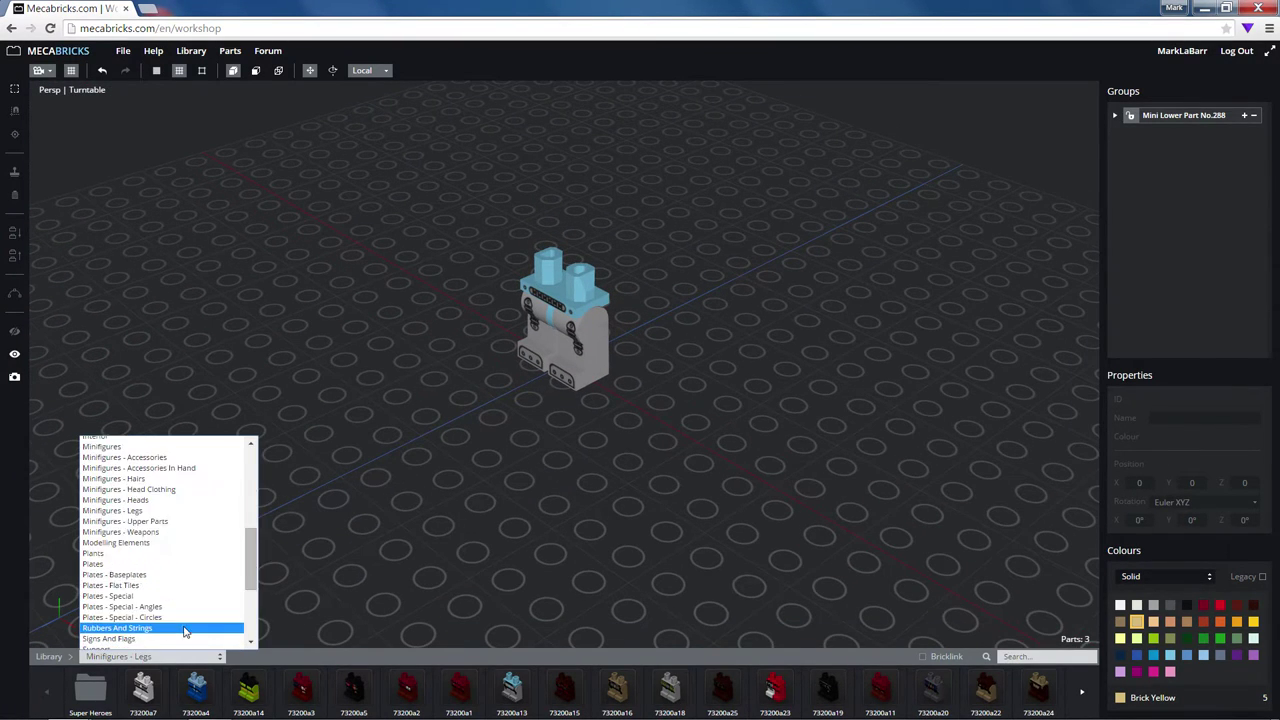
scroll(190, 612, "down", 2)
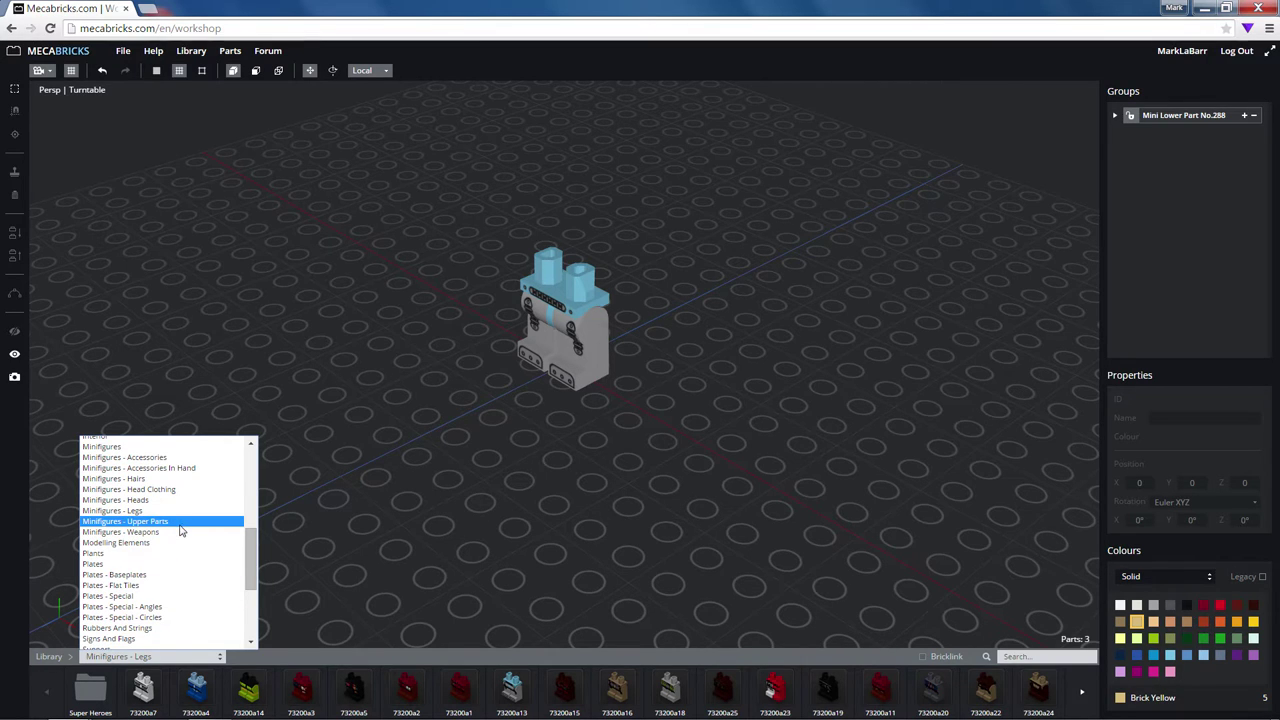
left_click(284, 543)
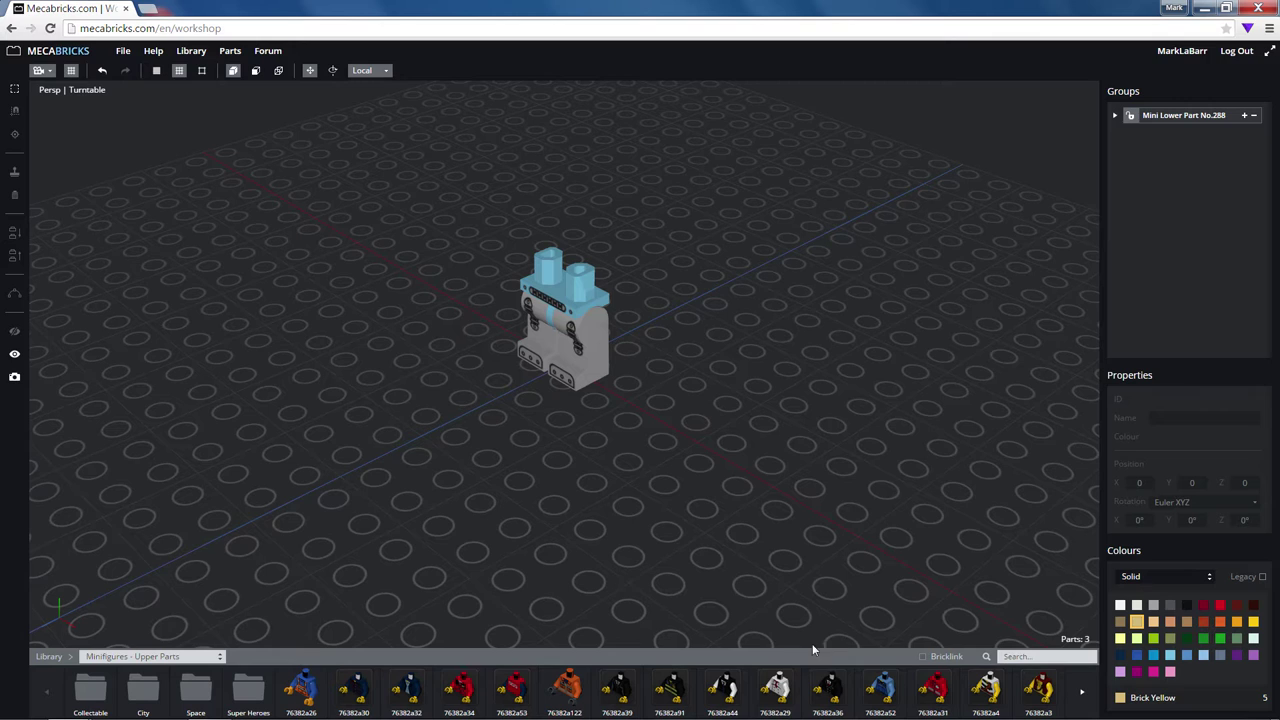
left_click(790, 686)
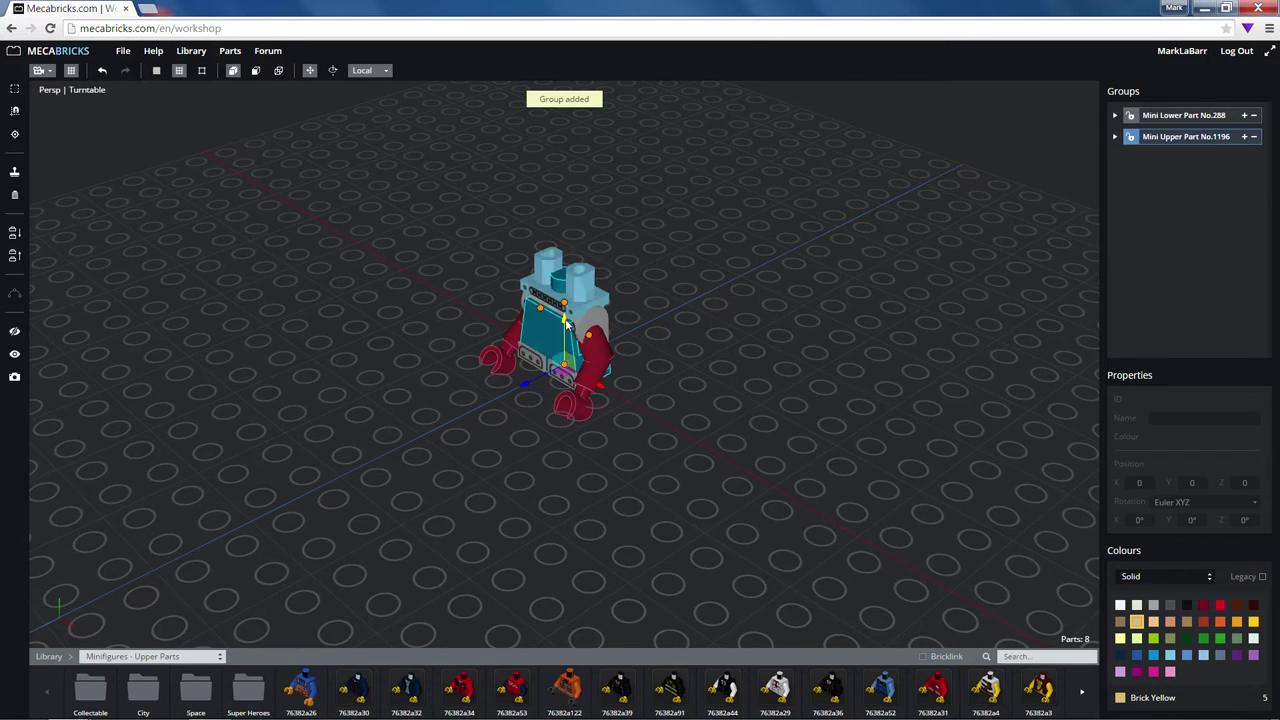
left_click_drag(576, 300, 607, 212)
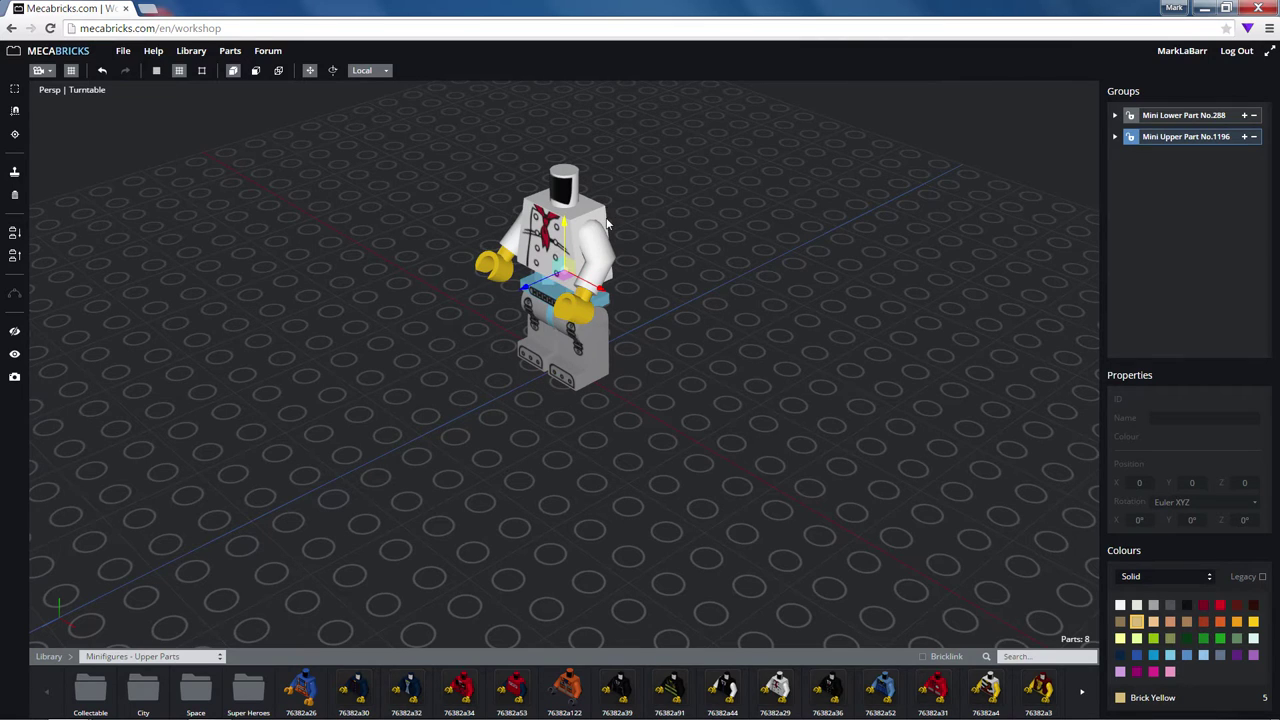
mouse_move(666, 271)
right_mouse_down()
mouse_move(696, 517)
mouse_move(737, 457)
mouse_move(733, 498)
right_mouse_up()
left_click(704, 515)
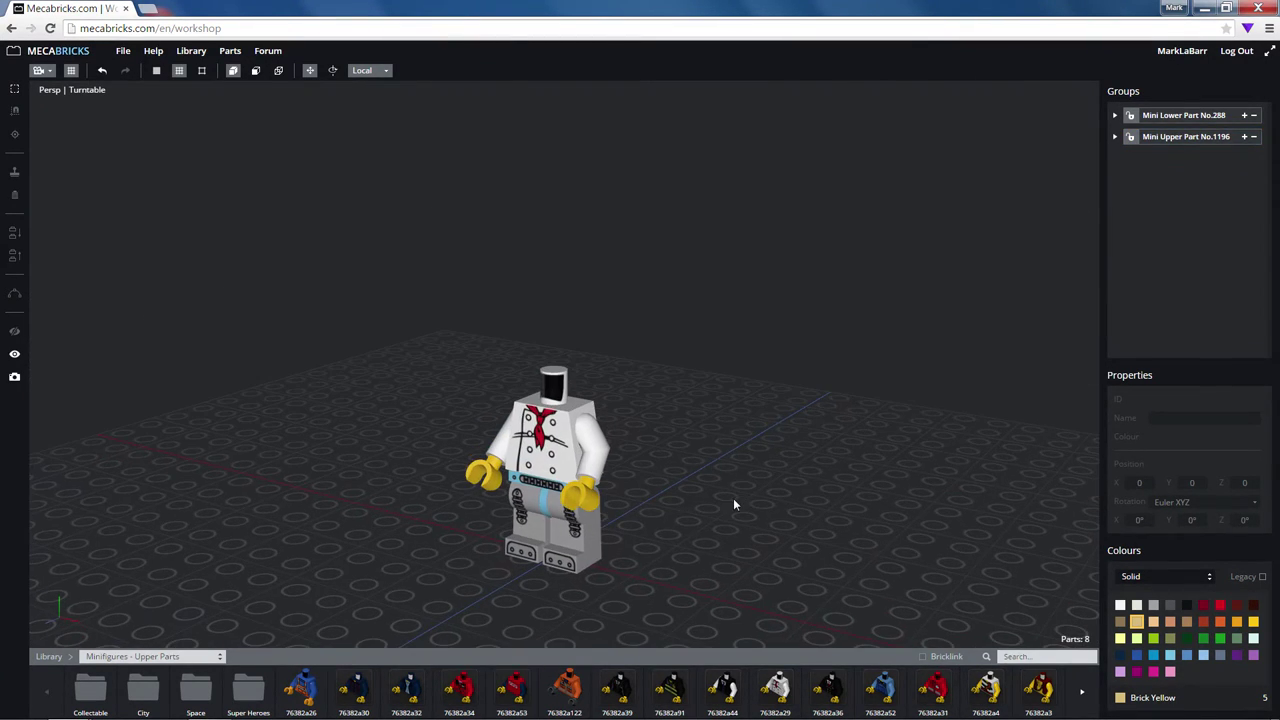
- Set yellow surprised-face head 3626az from Minifigures - Heads on the torso, viewed frontally
left_click(192, 660)
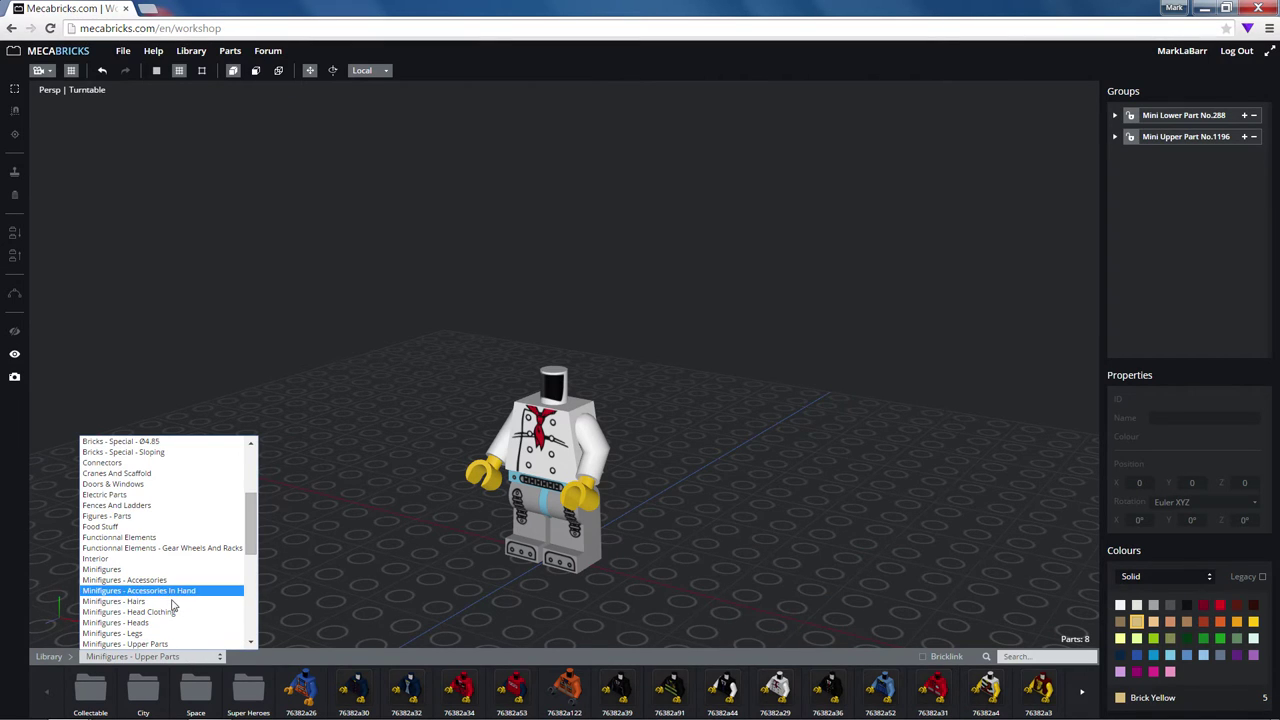
left_click(176, 624)
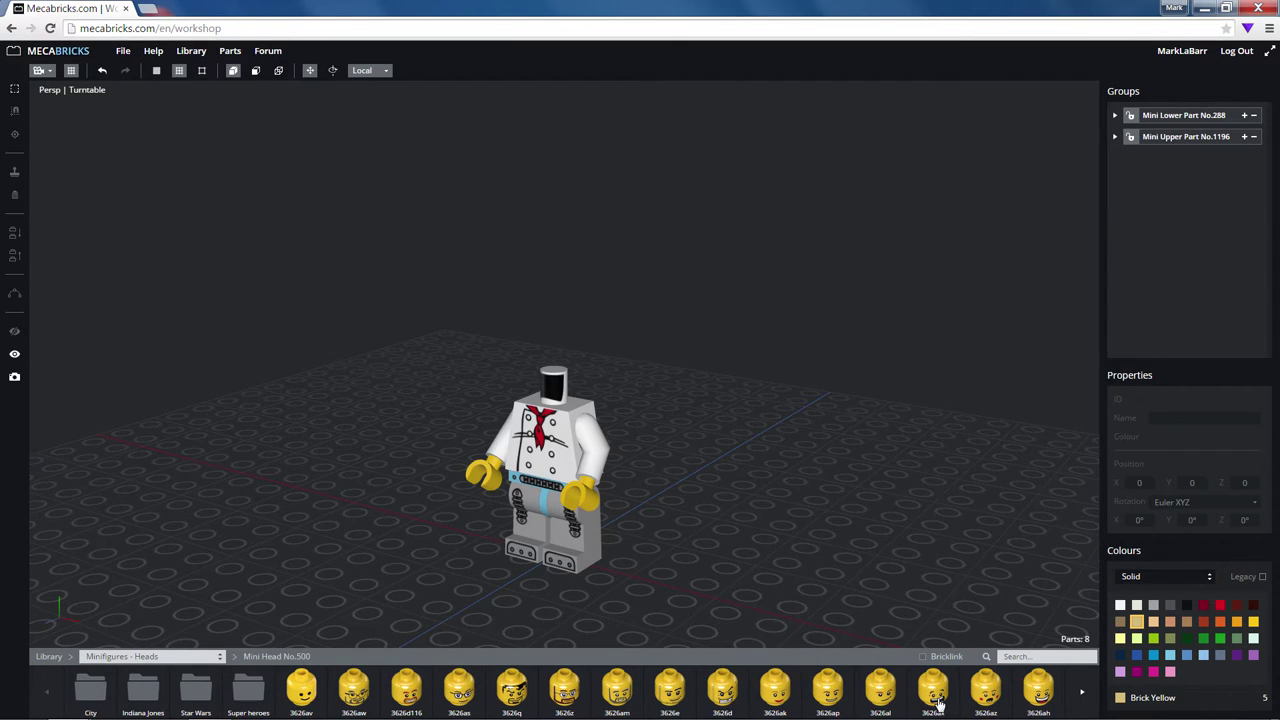
left_click_drag(983, 691, 773, 448)
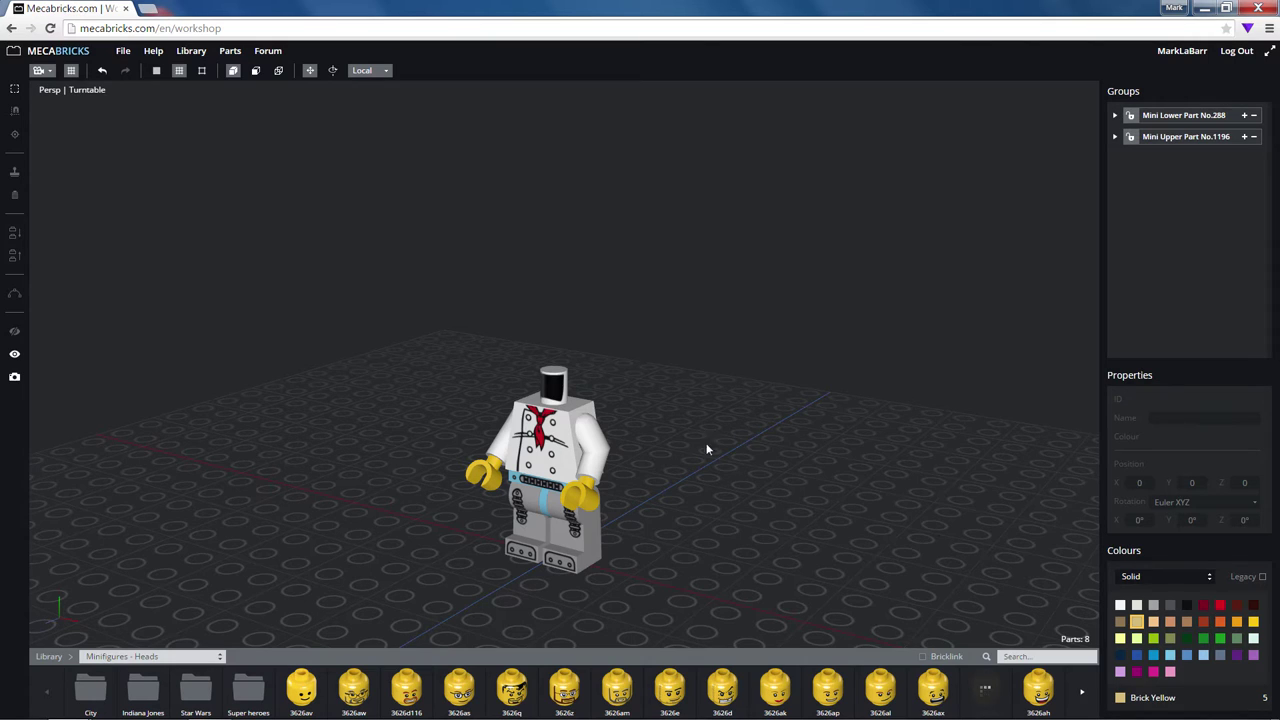
mouse_move(647, 444)
left_mouse_down()
mouse_move(556, 471)
mouse_move(603, 344)
left_mouse_up()
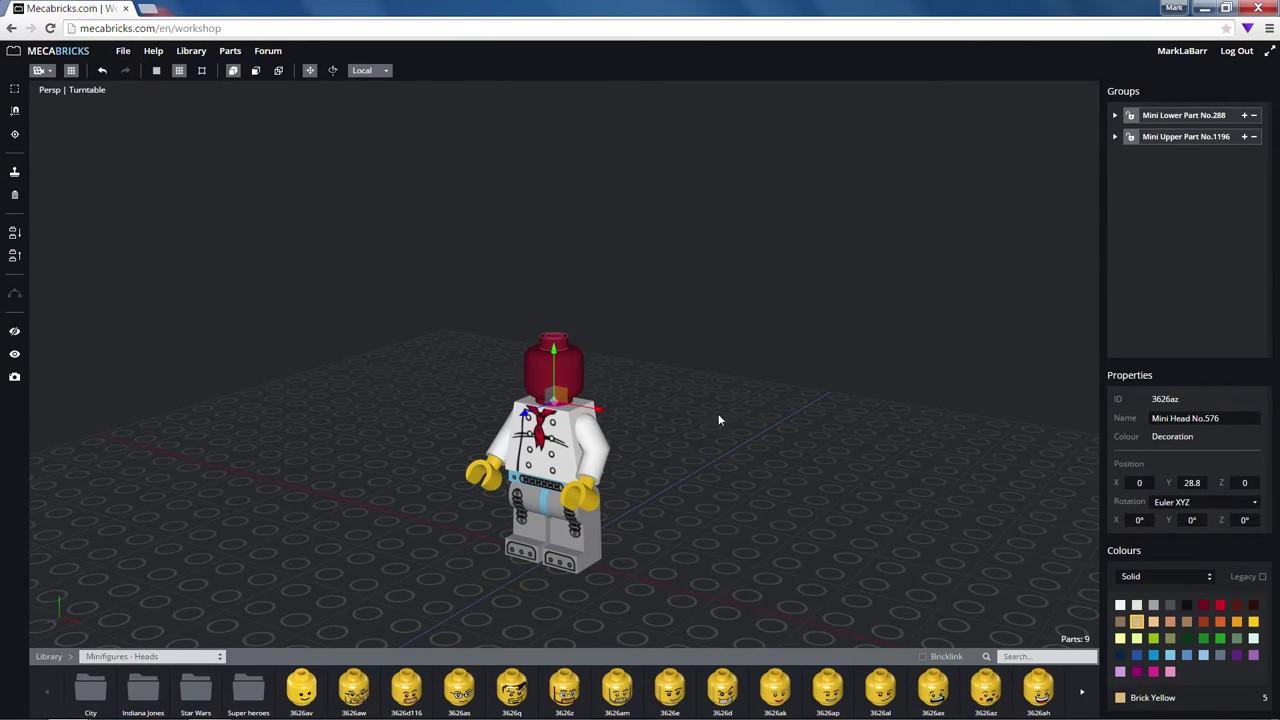
left_click(725, 485)
mouse_move(733, 500)
left_mouse_down()
mouse_move(863, 493)
mouse_move(590, 540)
left_mouse_up()
- Add Brick Yellow Mini Wig no.2 (64798) from Minifigures - Hairs onto the head
left_click(155, 660)
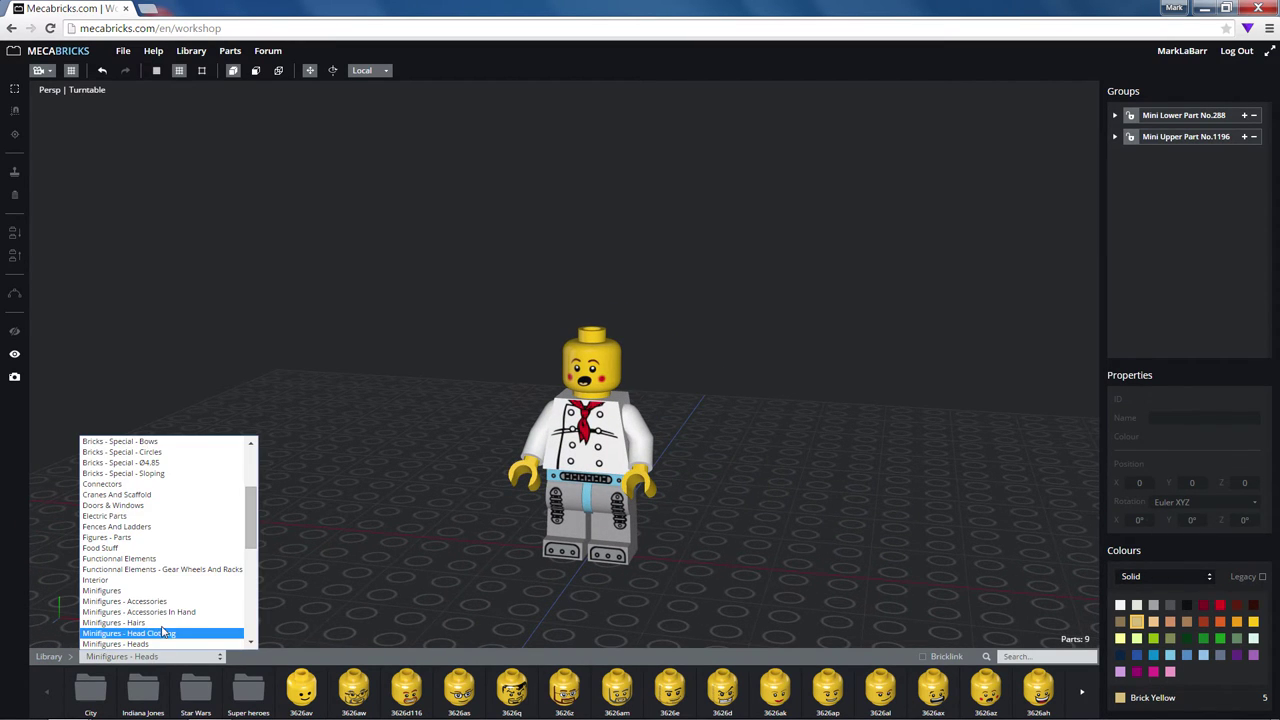
left_click(169, 629)
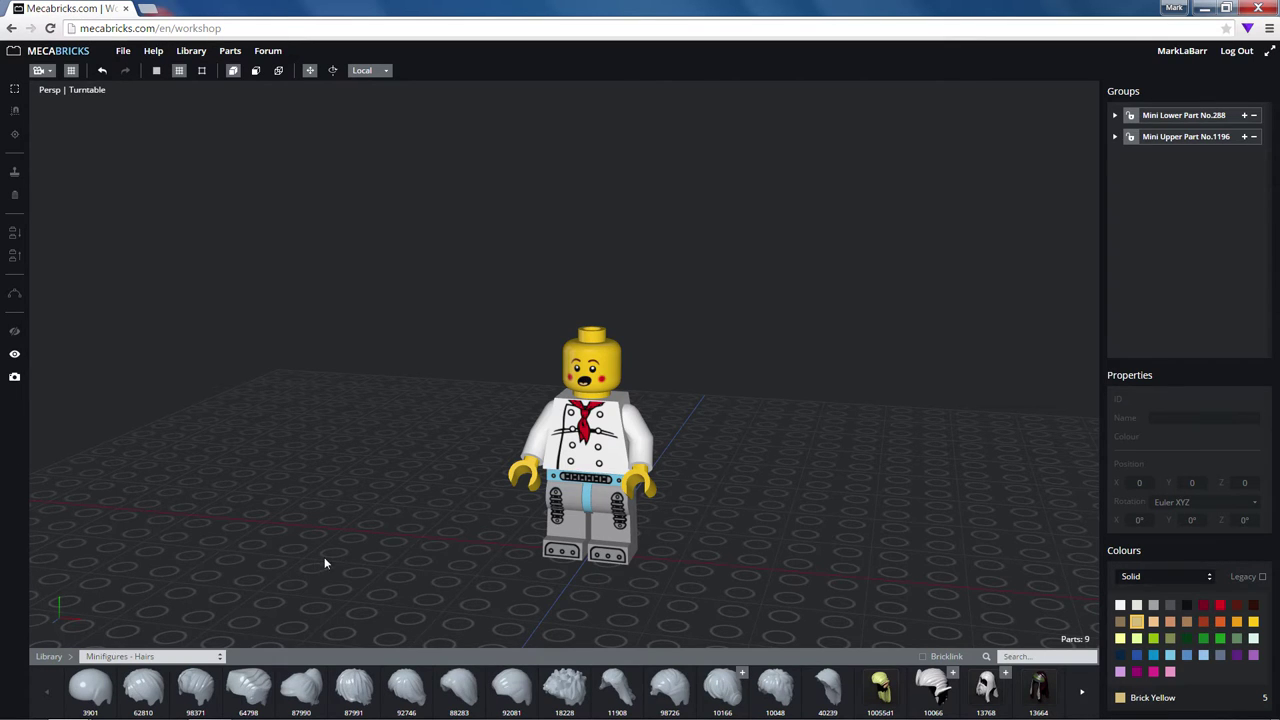
left_click(1084, 694)
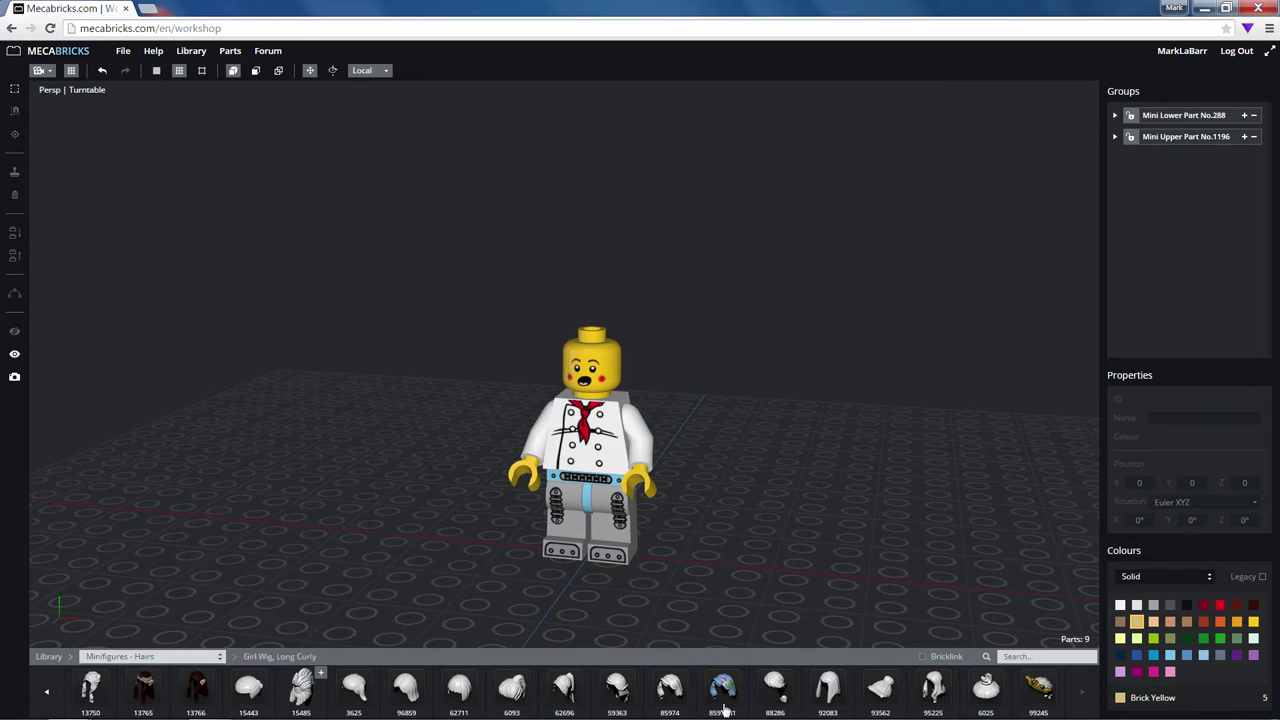
left_click(47, 695)
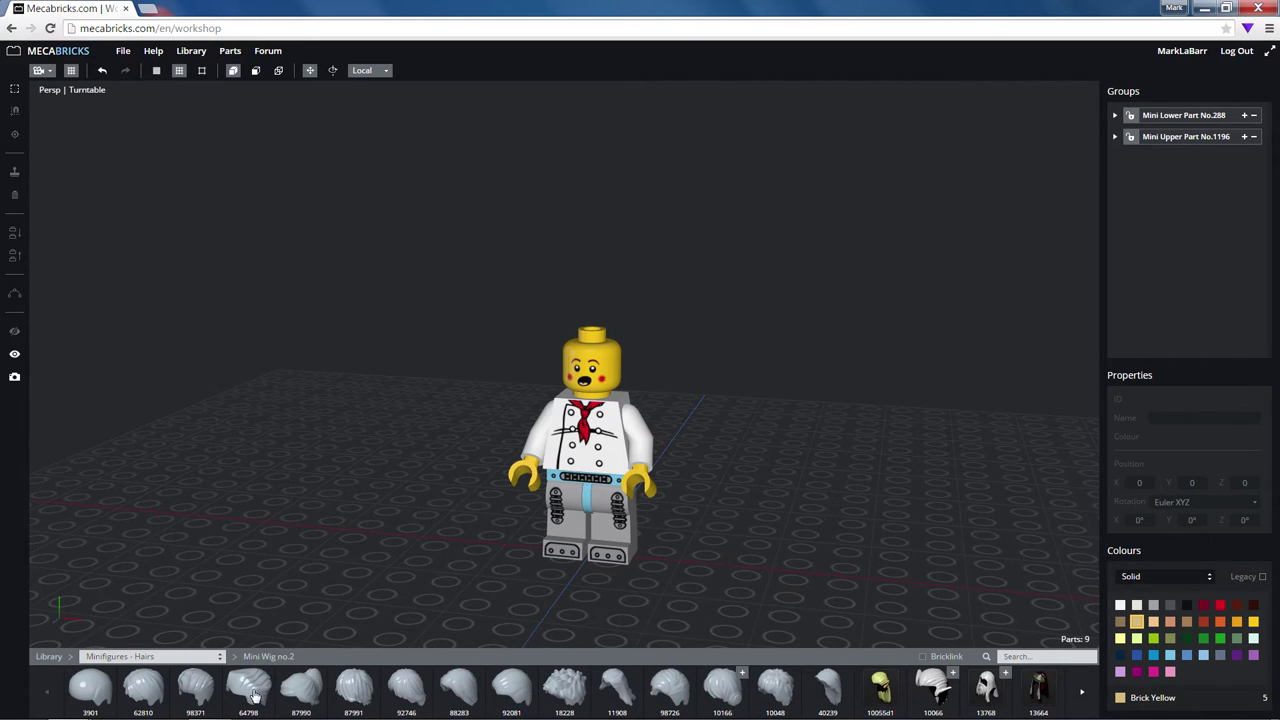
mouse_move(251, 690)
left_mouse_down()
mouse_move(593, 510)
mouse_move(621, 286)
left_mouse_up()
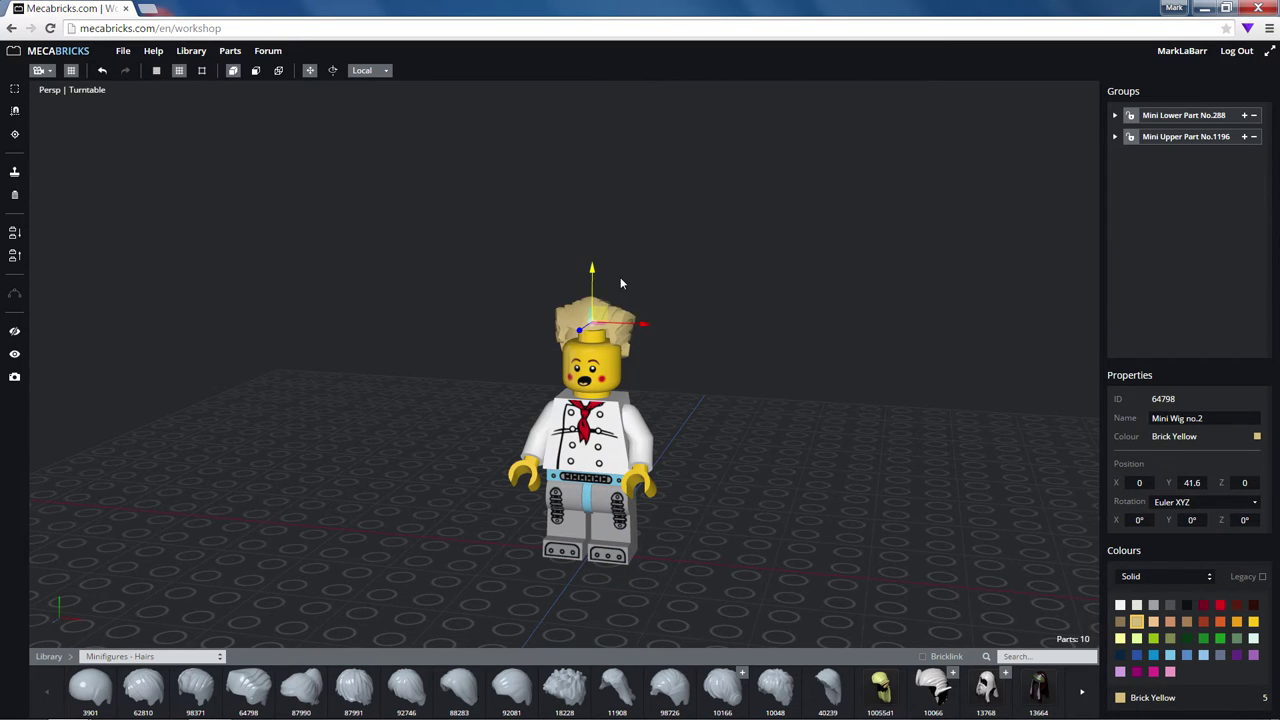
left_click(703, 588)
right_click_drag(703, 588, 892, 573)
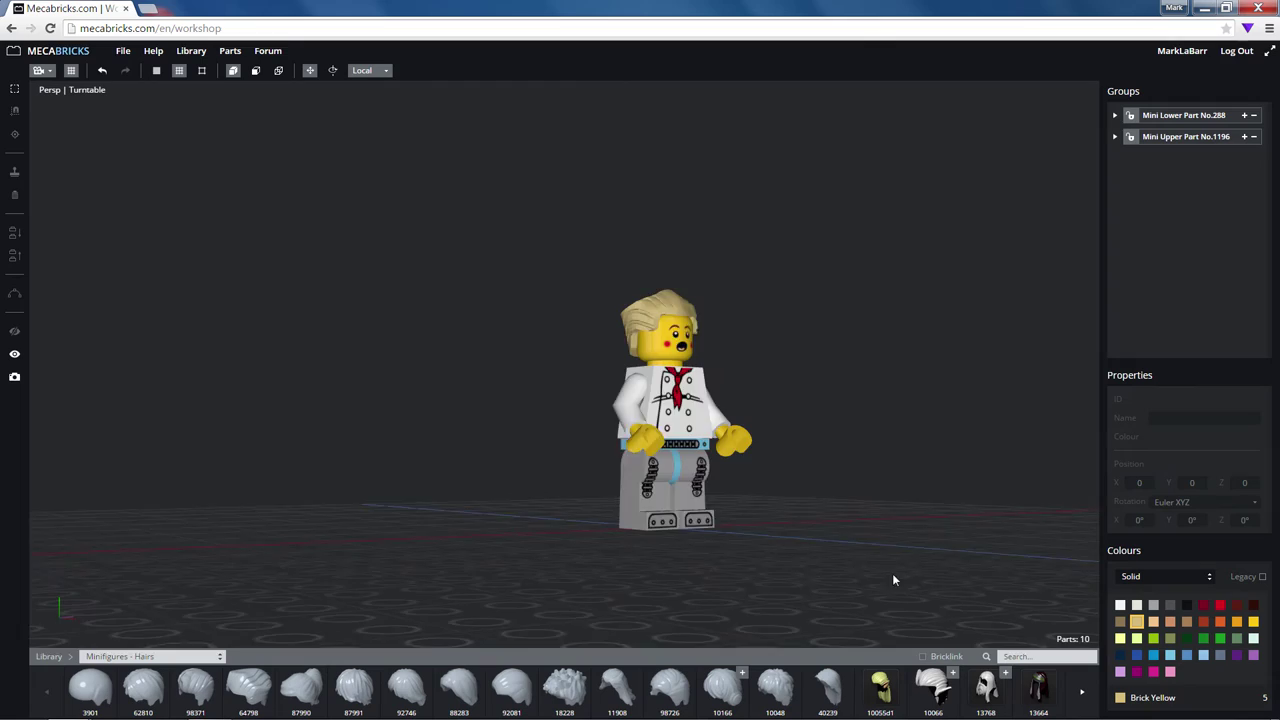
mouse_move(865, 339)
right_mouse_down()
mouse_move(524, 357)
mouse_move(480, 443)
mouse_move(769, 432)
mouse_move(862, 462)
right_mouse_up()
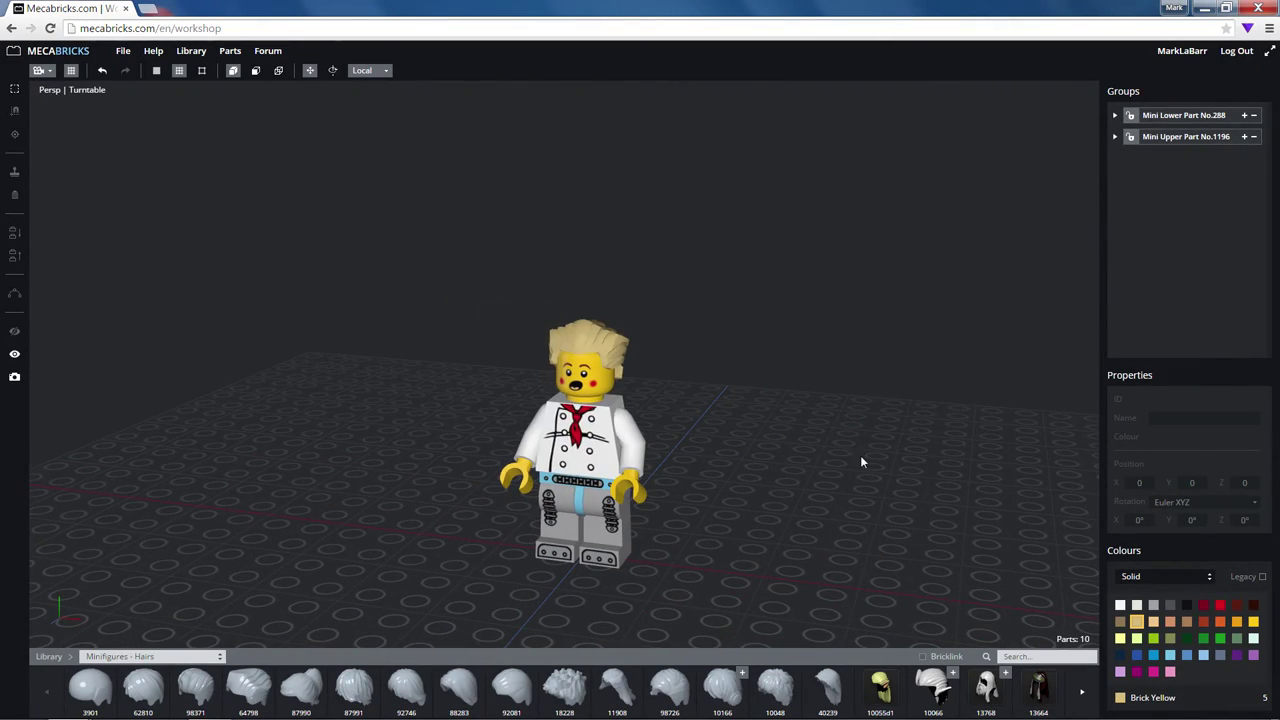
- Export the minifigure through File > Export in Wavefront (.obj) format
left_click(123, 50)
left_click(131, 134)
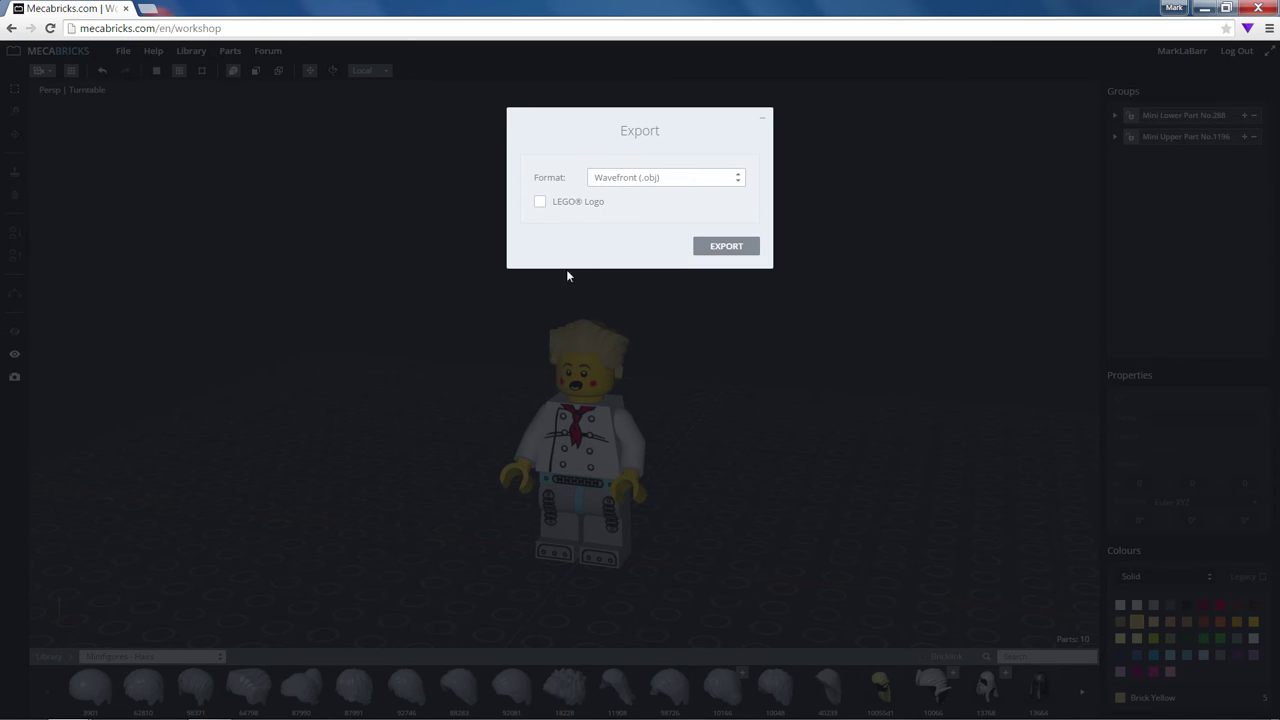
left_click(731, 247)
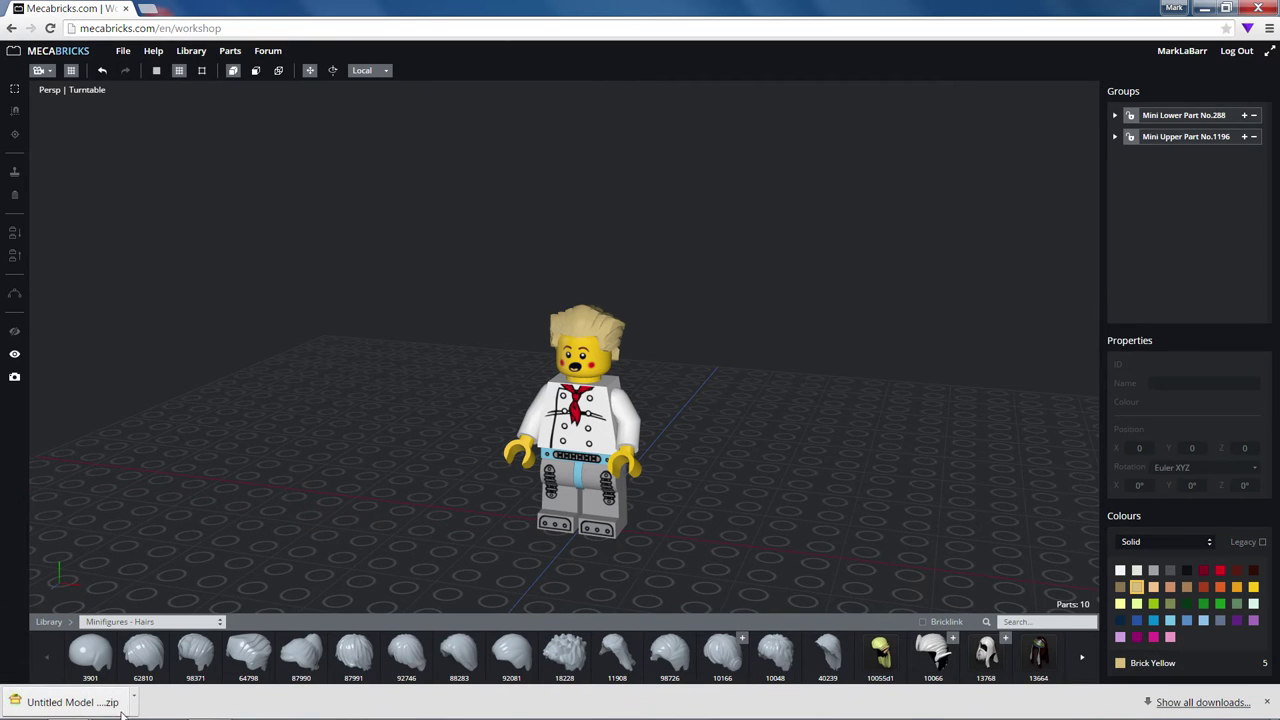
- Open the downloaded zip in PeaZip and select all three items
left_click(120, 712)
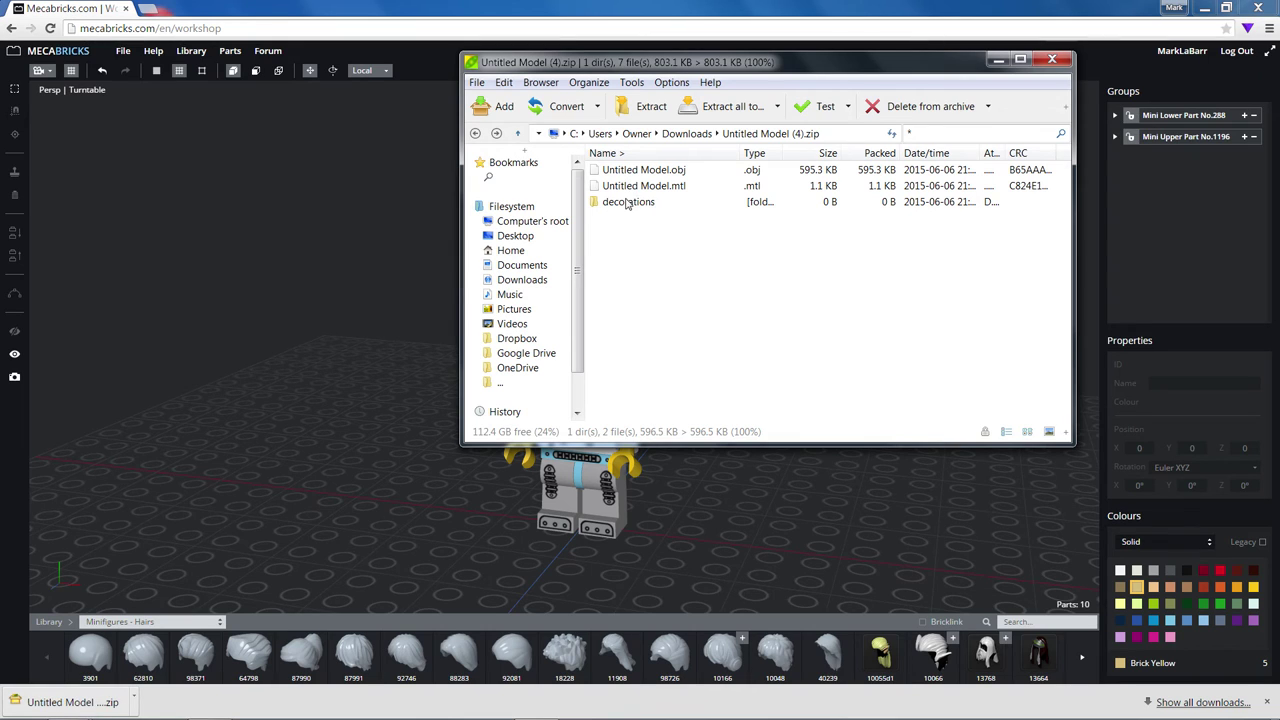
left_click(627, 203)
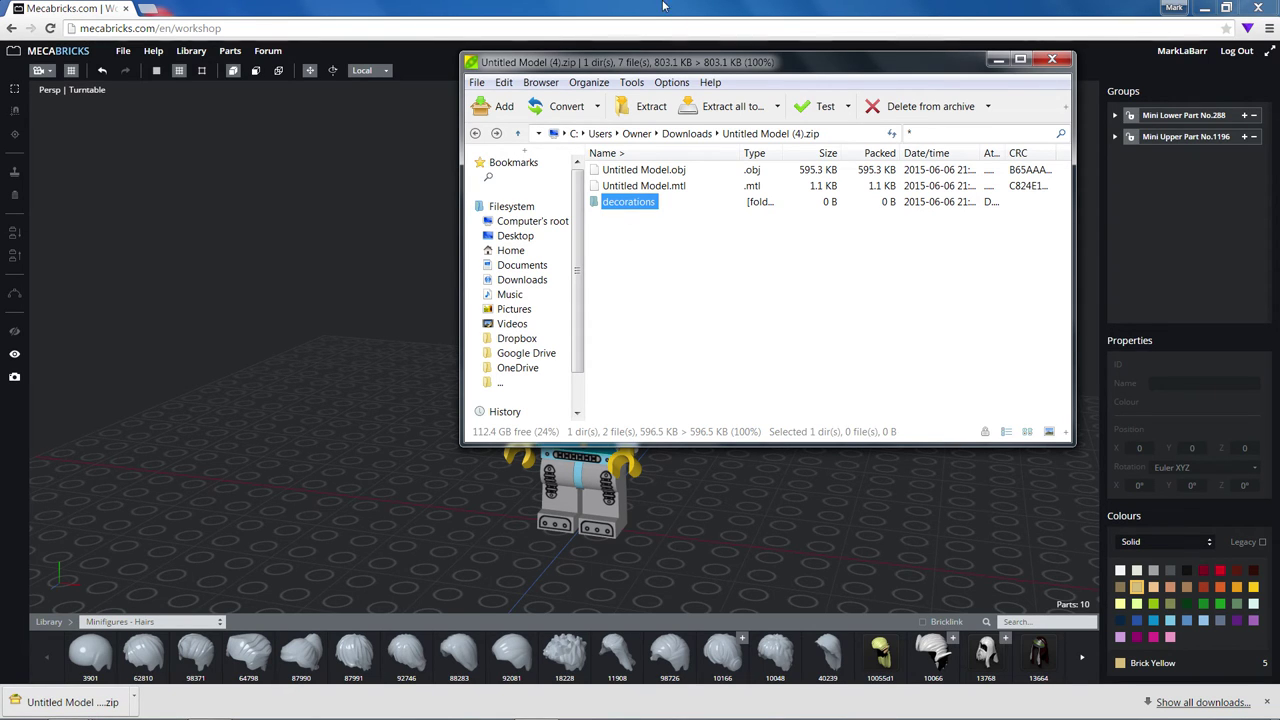
mouse_move(643, 66)
left_mouse_down()
mouse_move(875, 101)
mouse_move(531, 85)
left_mouse_up()
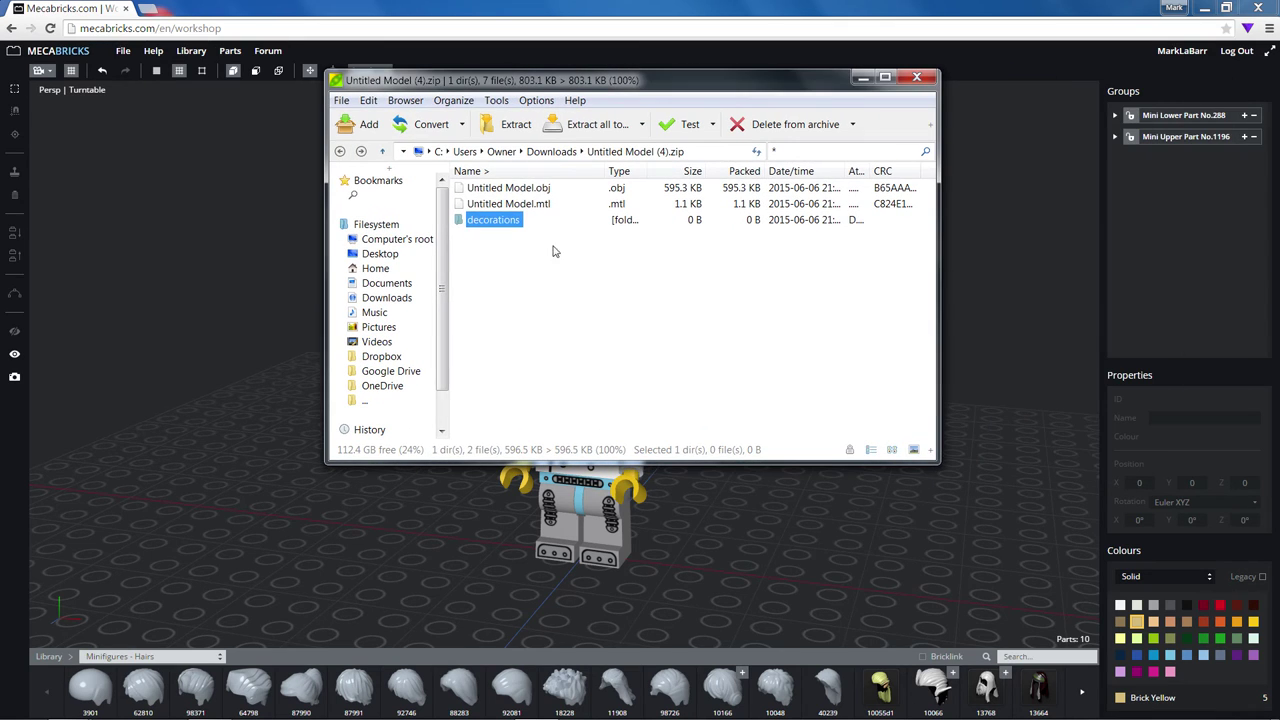
left_click_drag(524, 272, 445, 180)
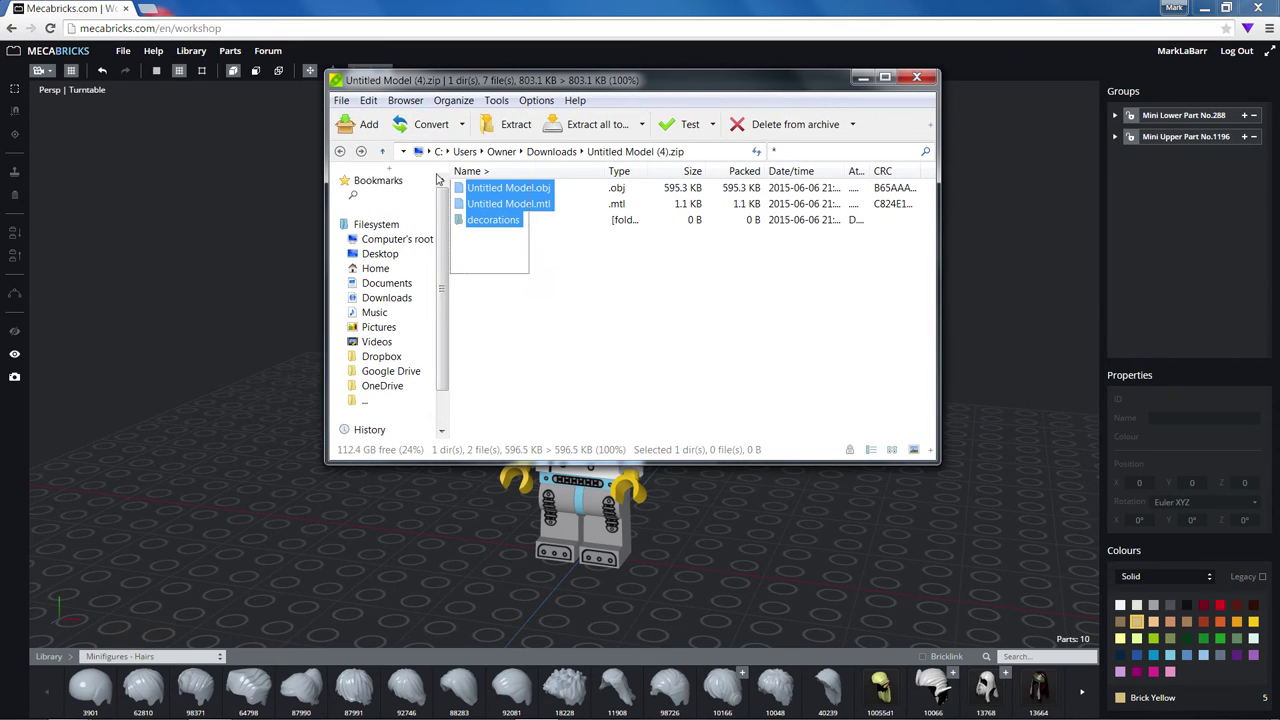
- Extract the OBJ, MTL and decorations folder to the Desktop, then close PeaZip
left_click(509, 131)
left_click(703, 318)
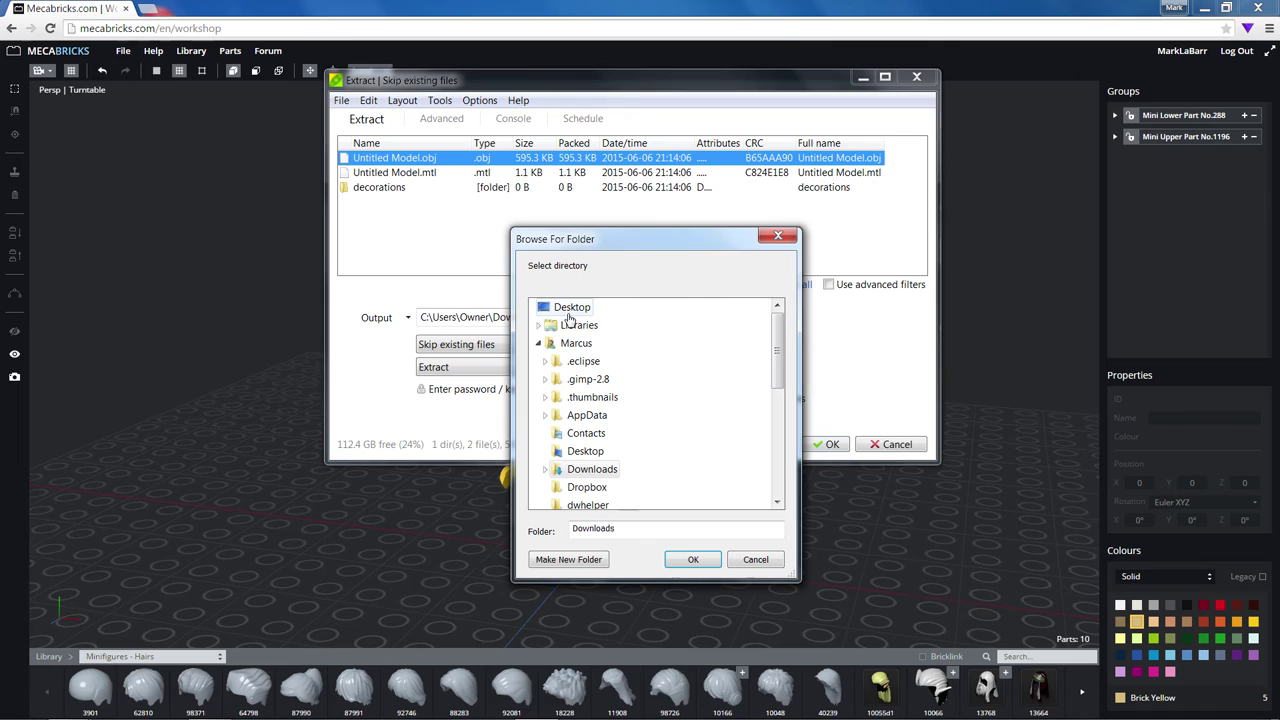
left_click(573, 308)
left_click(692, 557)
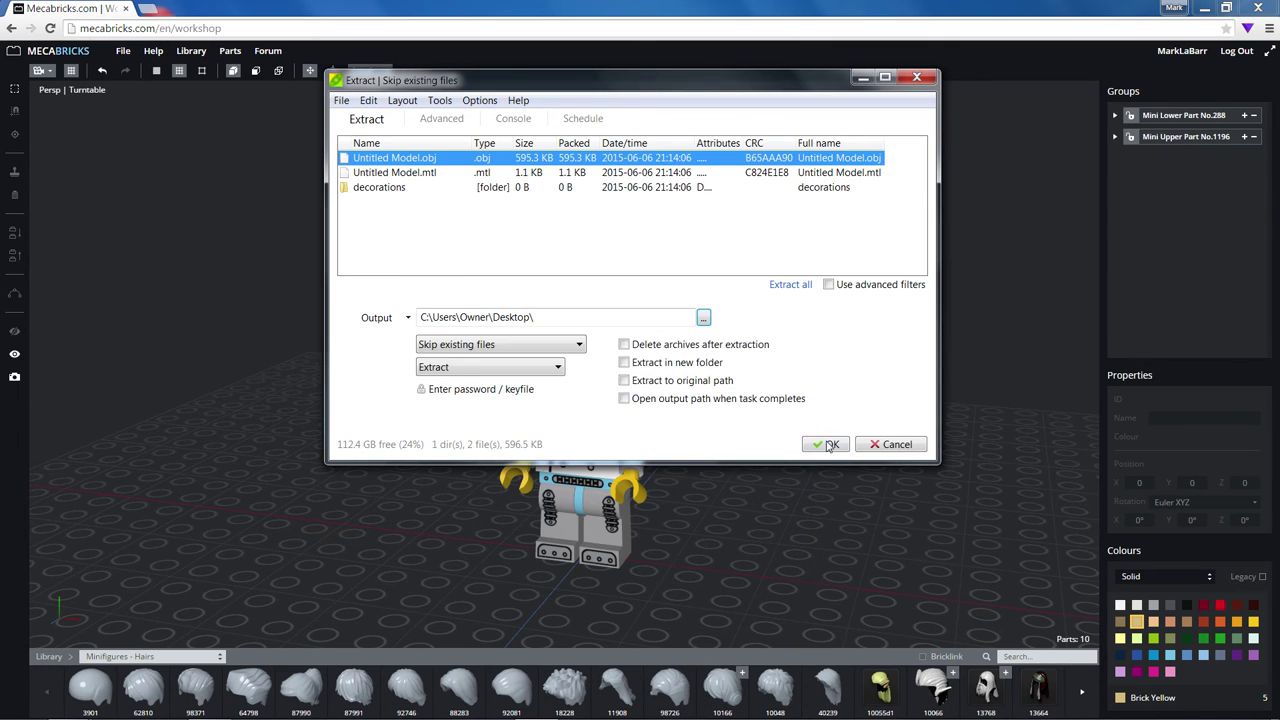
left_click(830, 444)
left_click(777, 451)
left_click(913, 78)
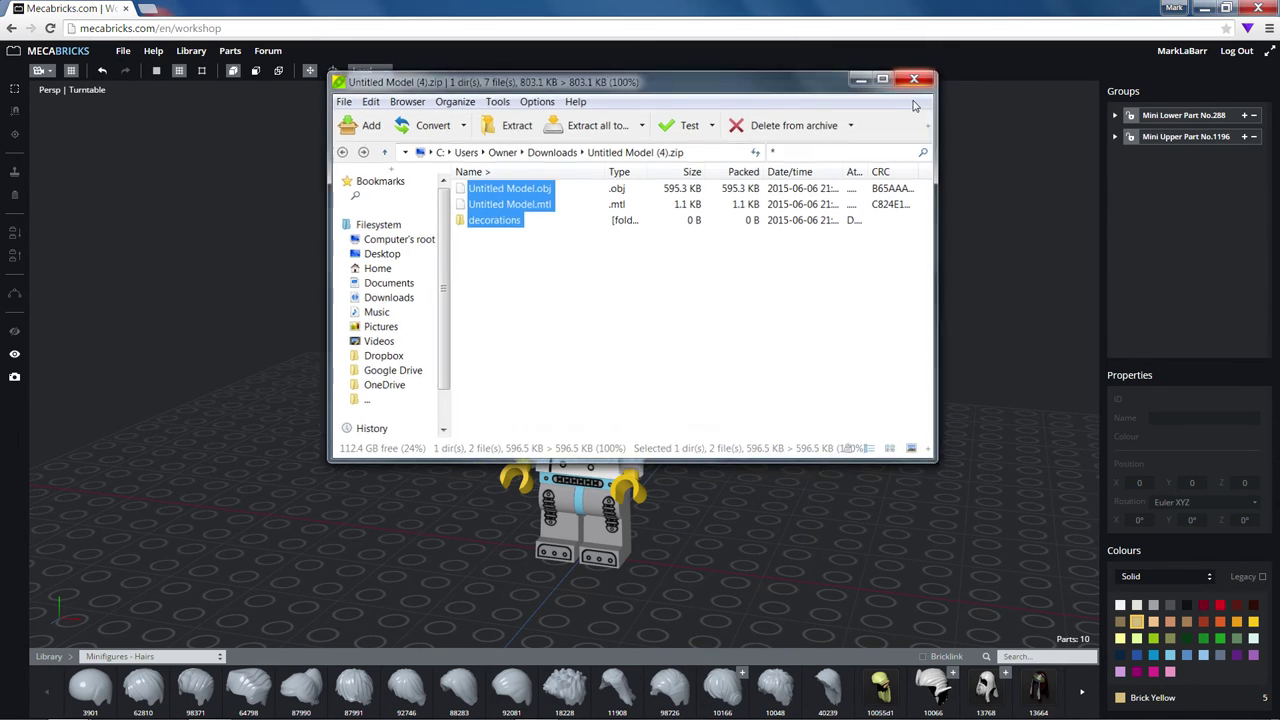
- Close the browser and delete Blender's default camera, cube and lamp
left_click(1258, 8)
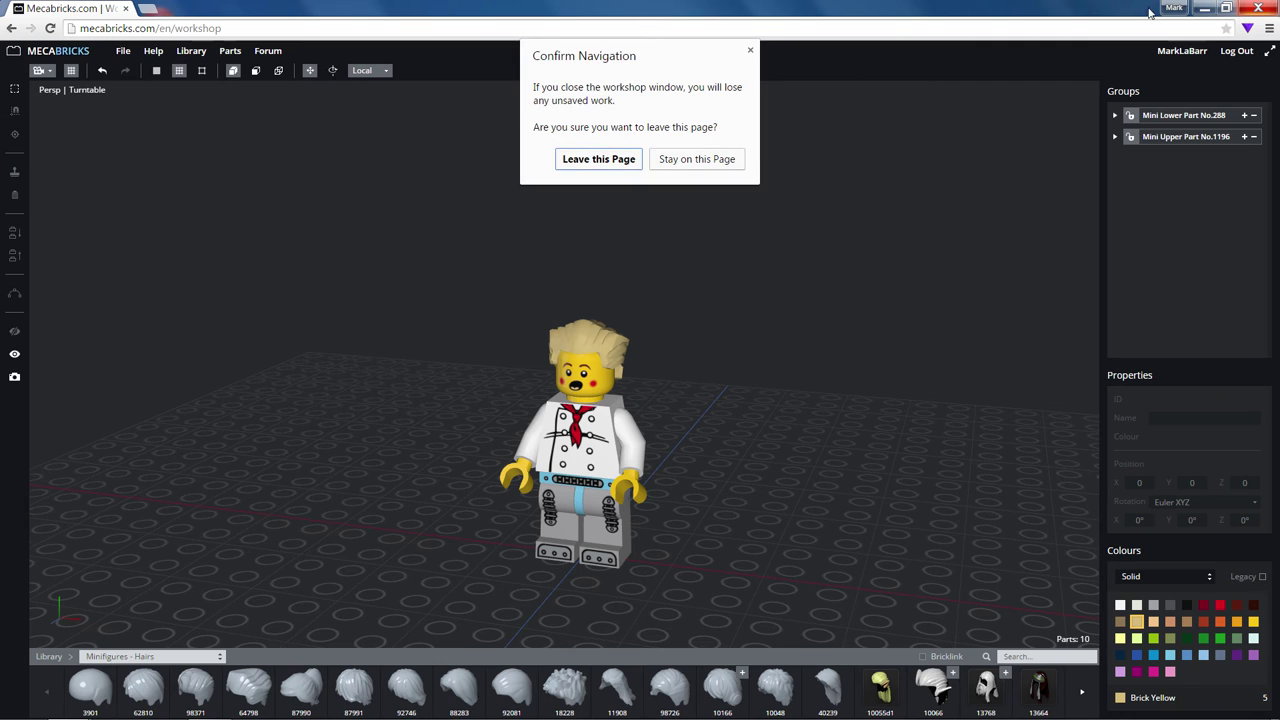
left_click(570, 164)
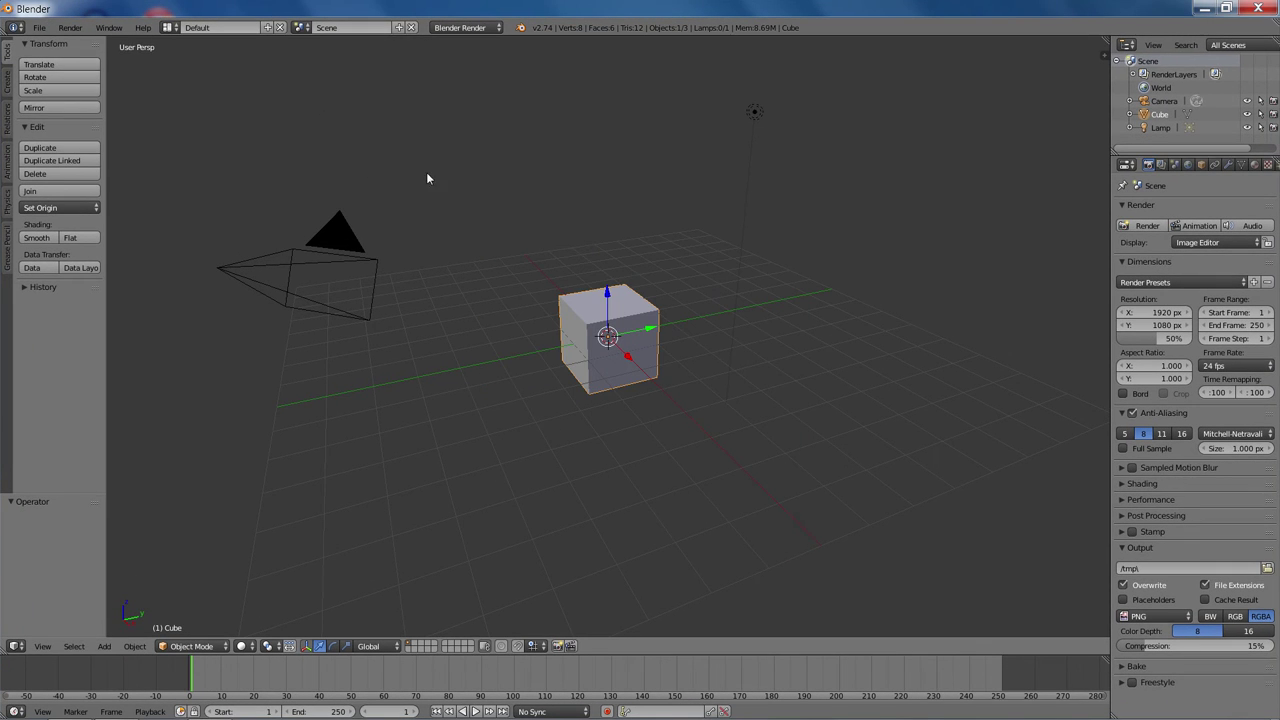
key("a")
key("a")
key("x")
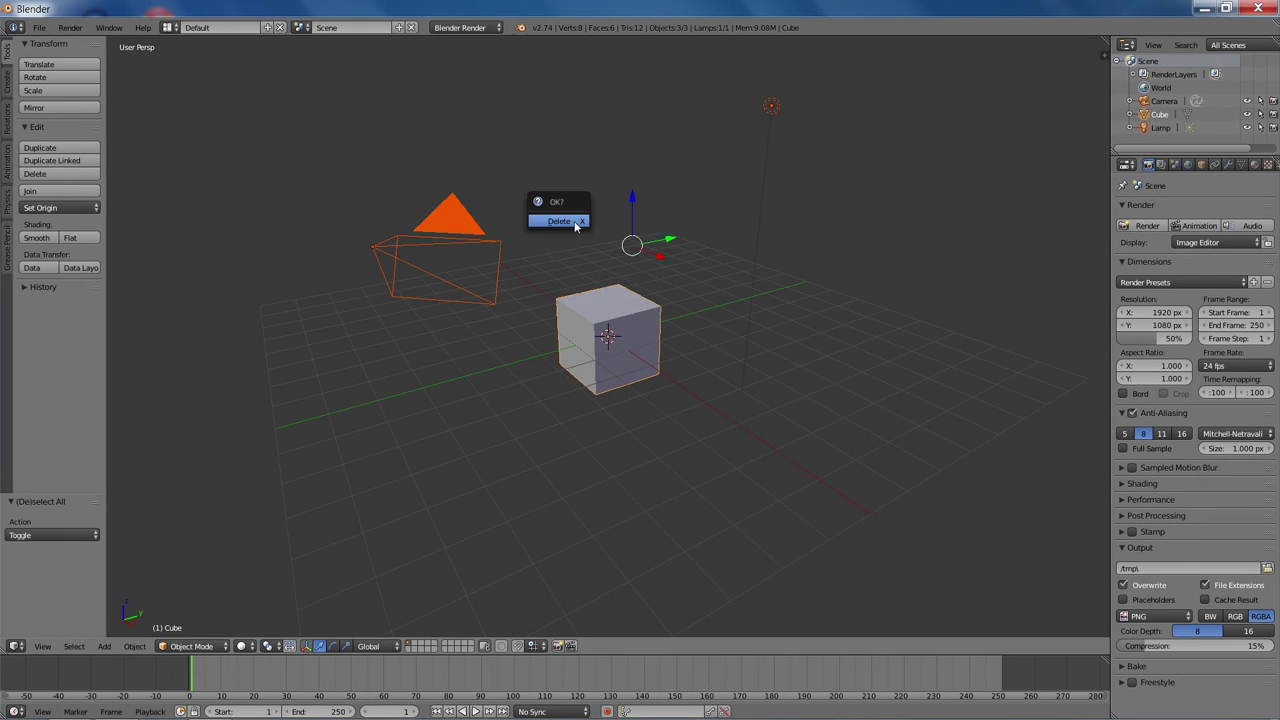
left_click(558, 216)
key("t")
left_click(38, 27)
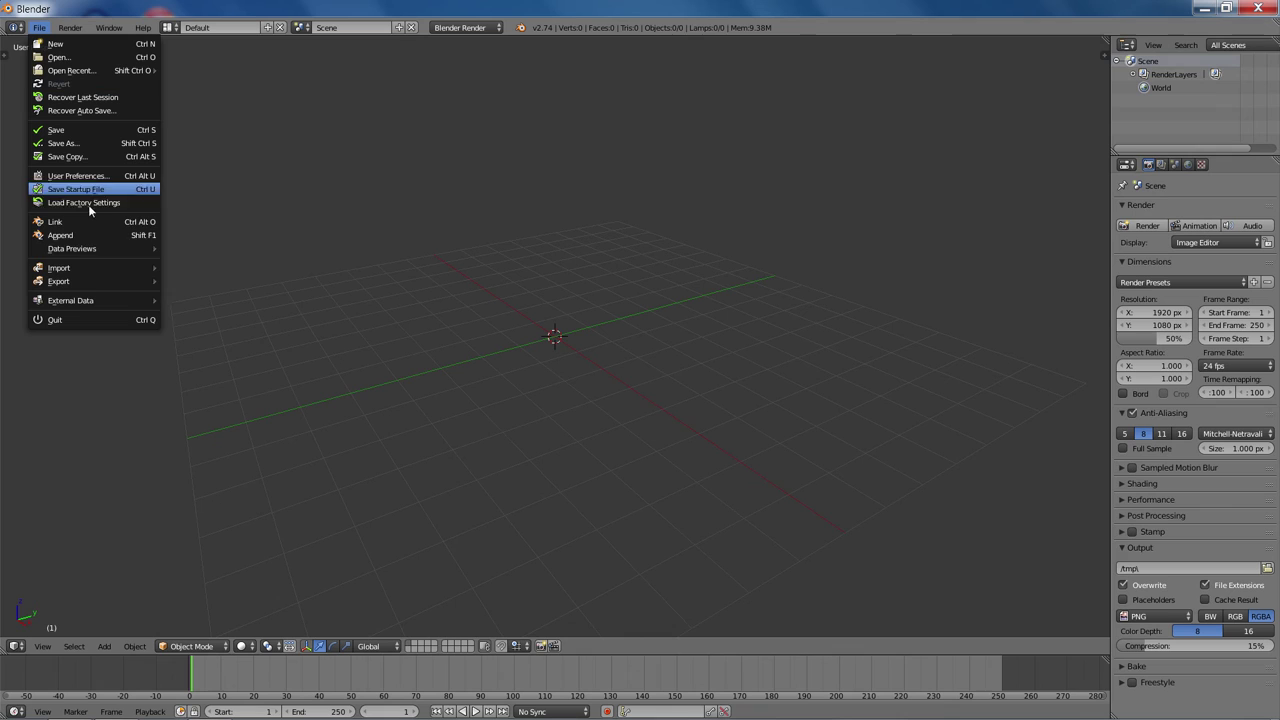
mouse_move(59, 268)
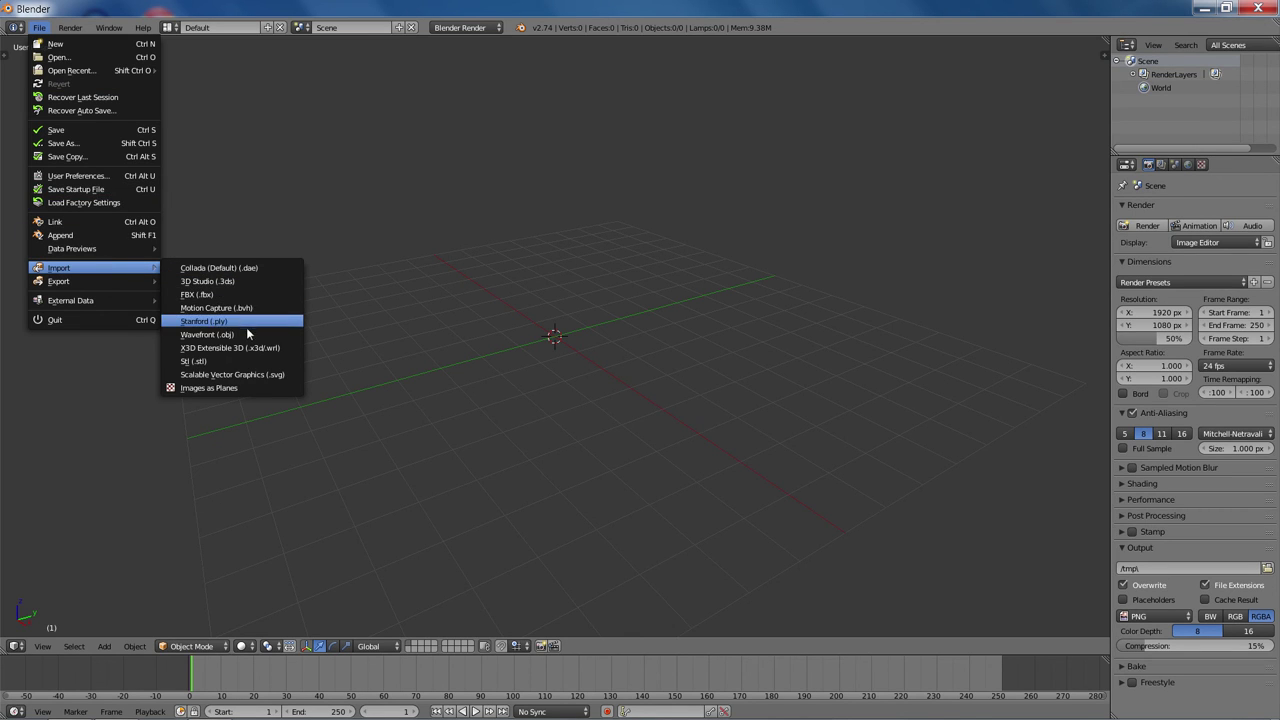
- Import Untitled Model.obj from the Desktop as a Wavefront OBJ
left_click(249, 334)
left_click(60, 208)
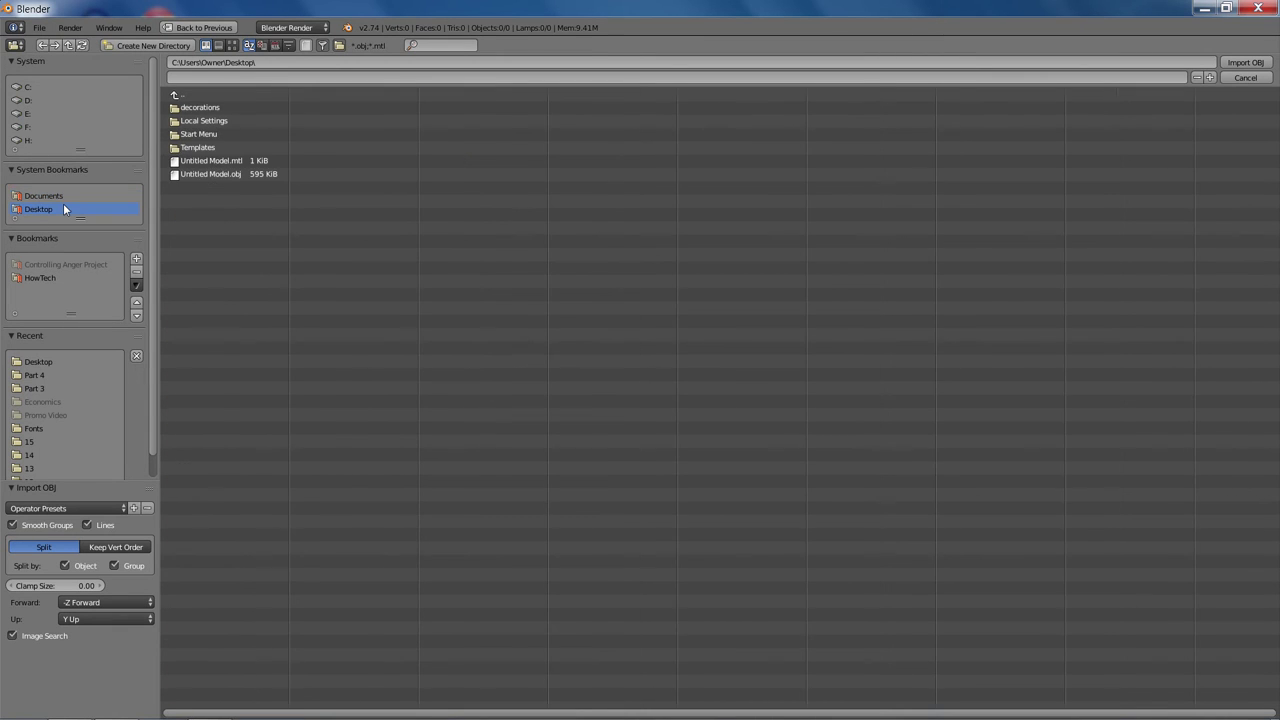
double_click(239, 177)
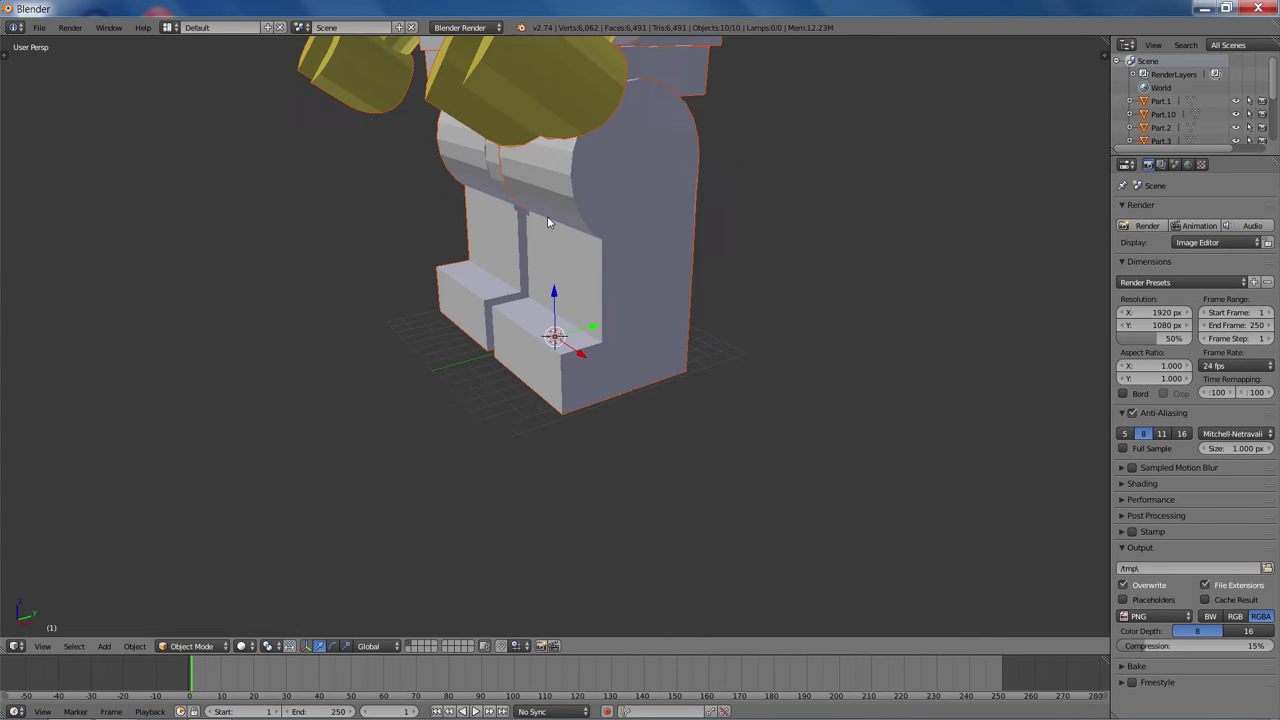
middle_click_drag(547, 216, 629, 416)
scroll(629, 416, "down", 3)
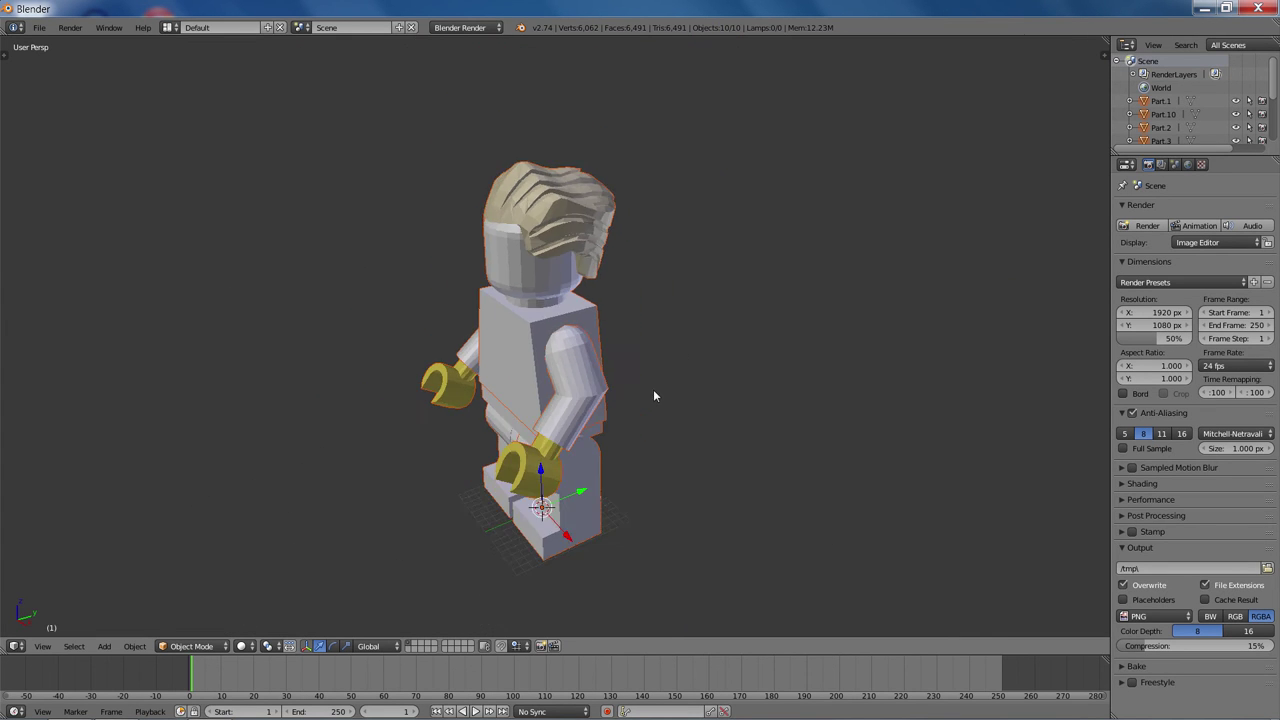
middle_click_drag(706, 380, 713, 369)
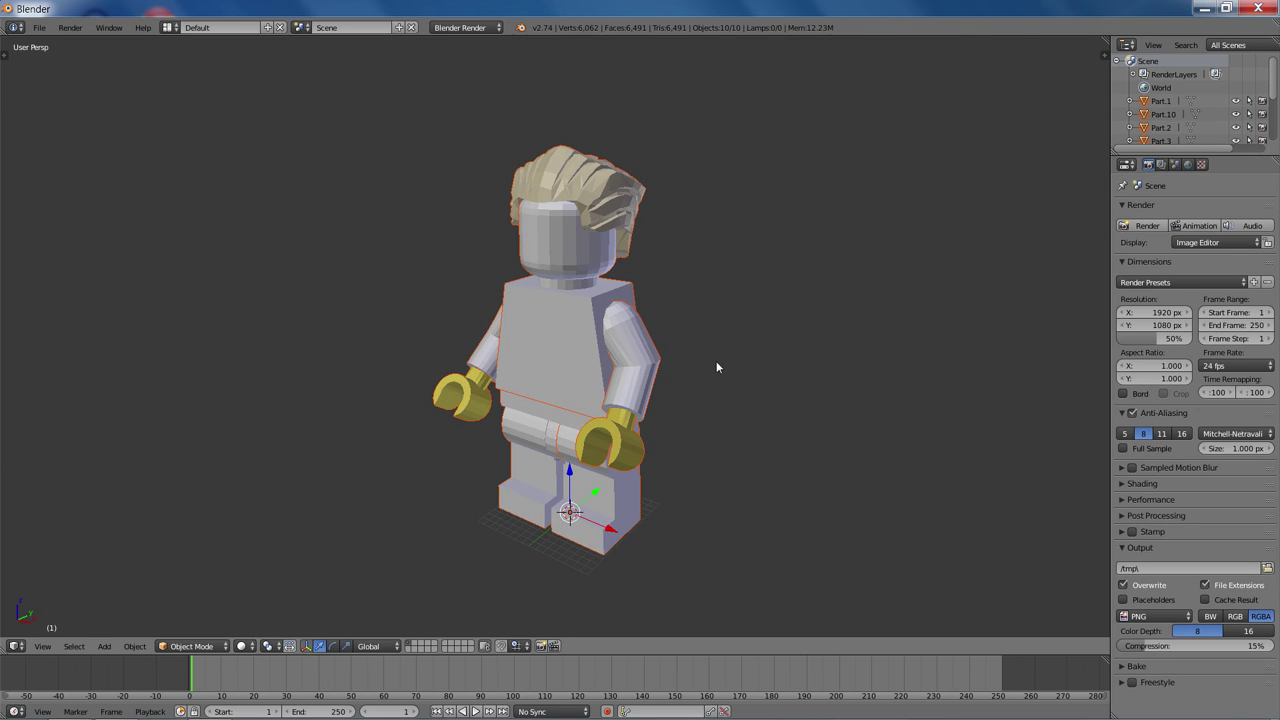
- Scale the imported minifigure to 0.1 and inspect it up close
type("s.1")
key("Return")
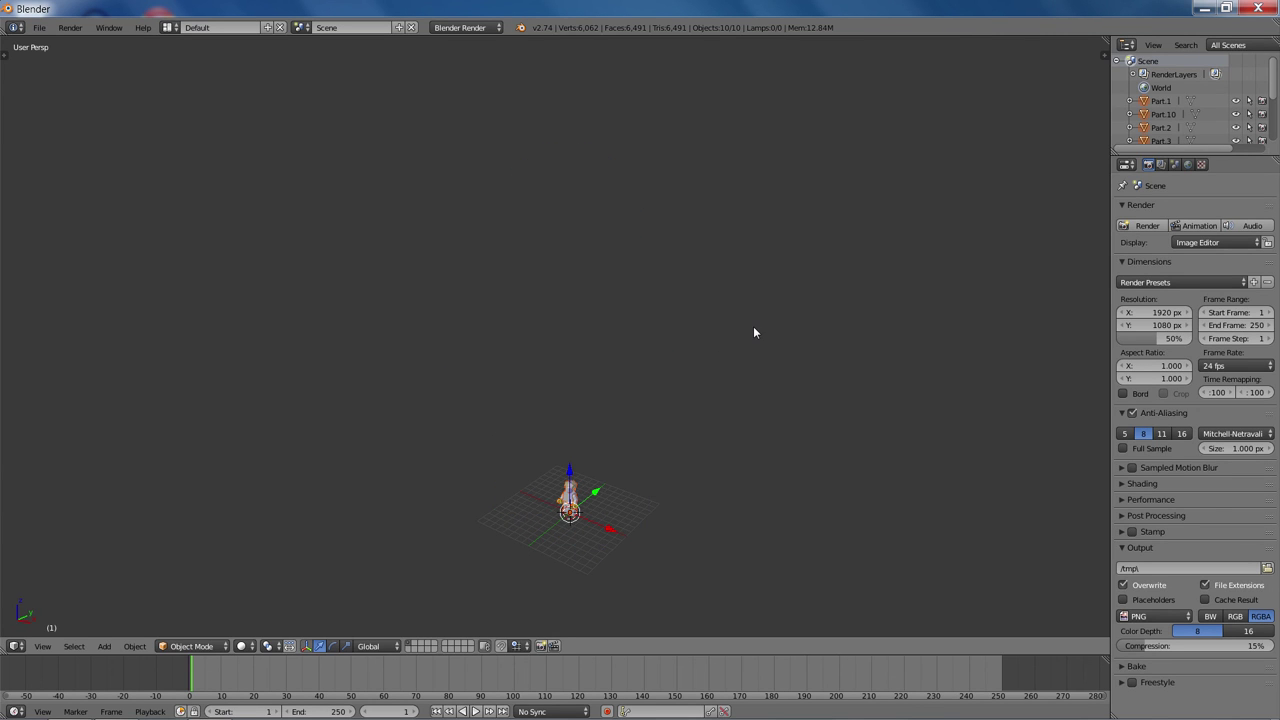
middle_click_drag(689, 280, 708, 164, "shift")
scroll(700, 260, "up", 3)
scroll(670, 340, "up", 4)
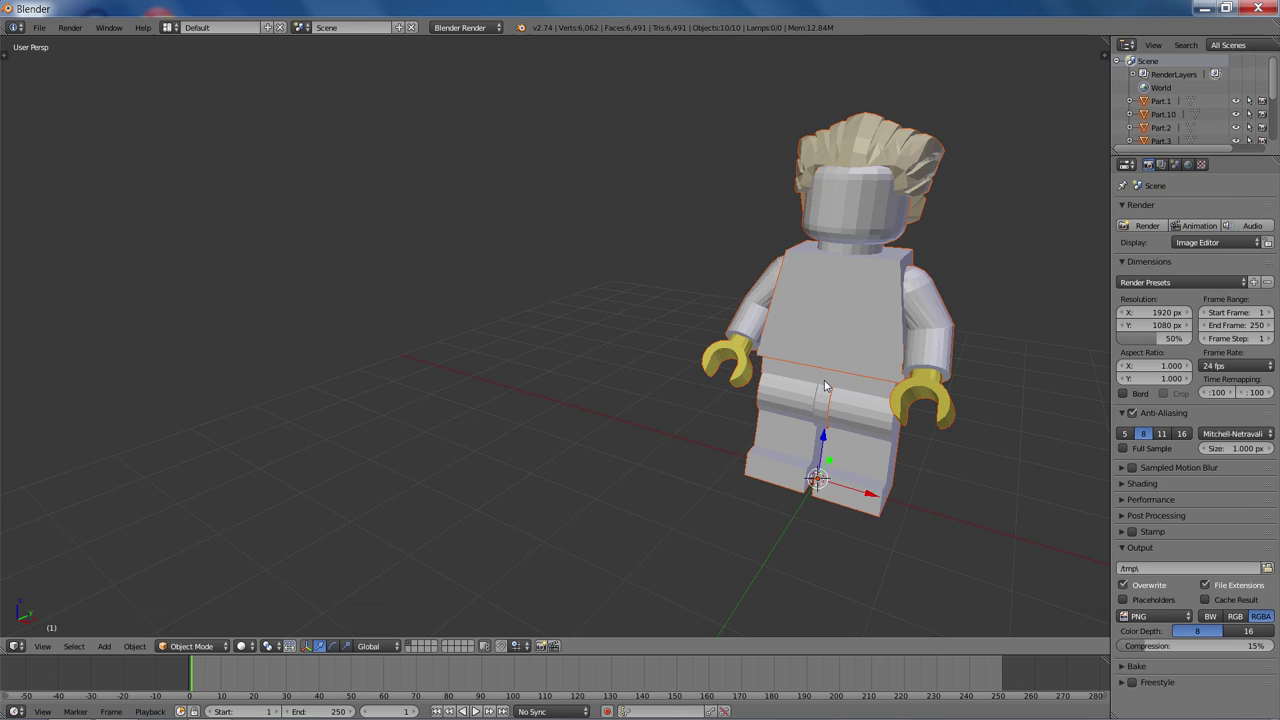
scroll(650, 370, "up", 3)
mouse_move(691, 357)
middle_mouse_down()
mouse_move(513, 360)
mouse_move(716, 310)
middle_mouse_up()
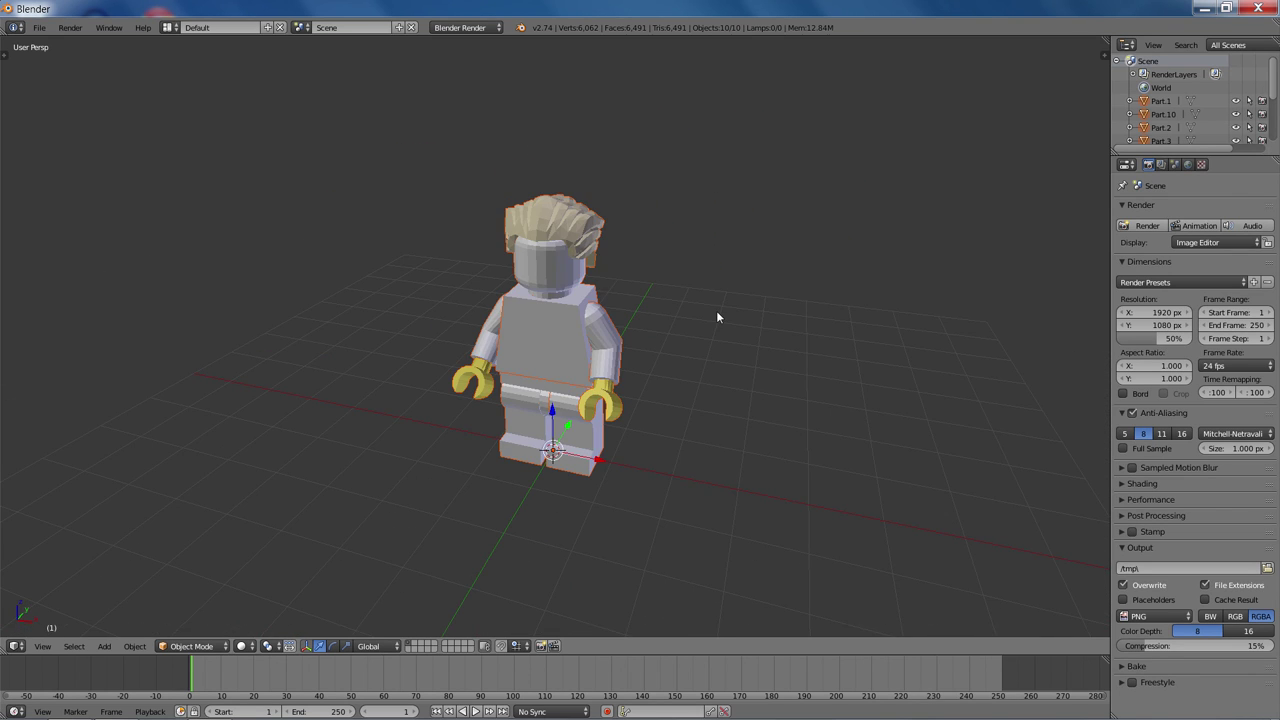